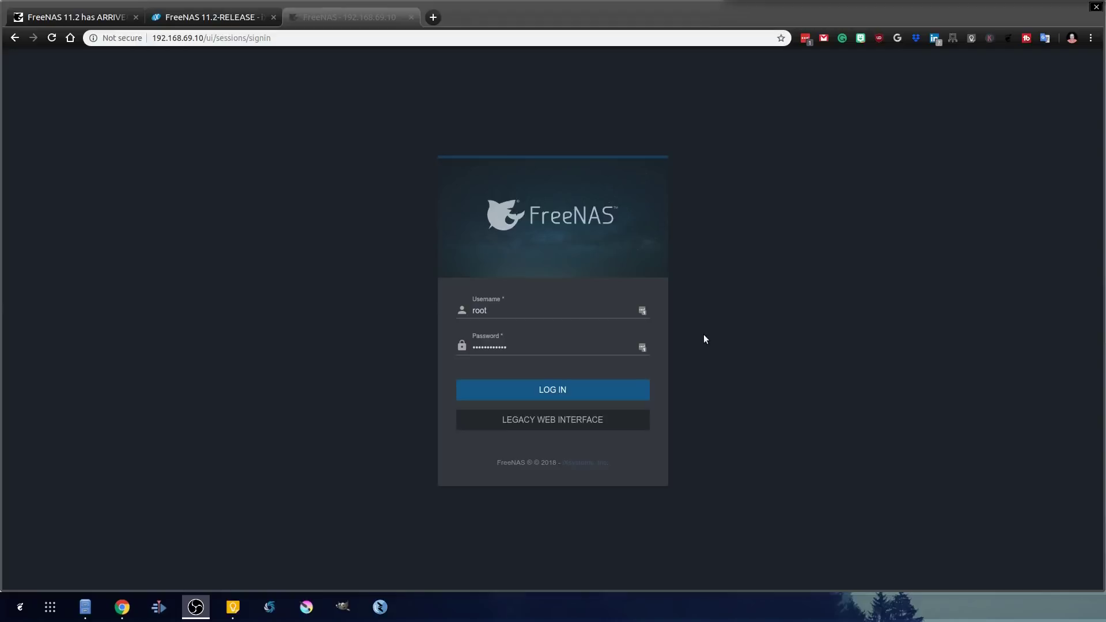
- Log in as administrator to reach the dashboard showing MainPool with 1.19 TiB available
left_click(564, 389)
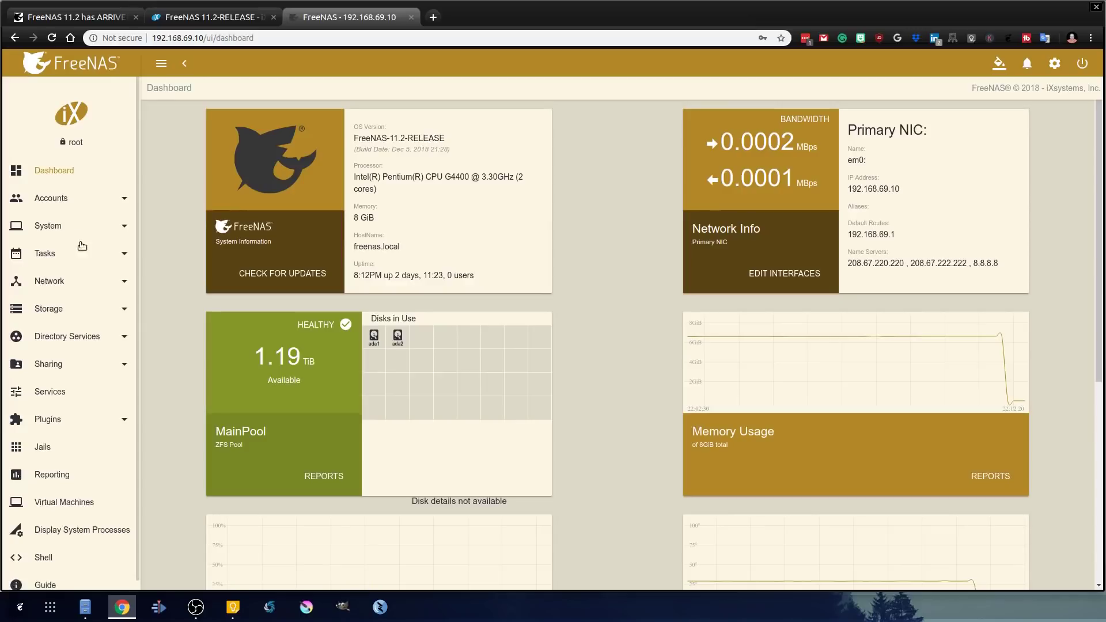
- Expand Storage, review the dashboard's disk details, then expand the System section
left_click(56, 311)
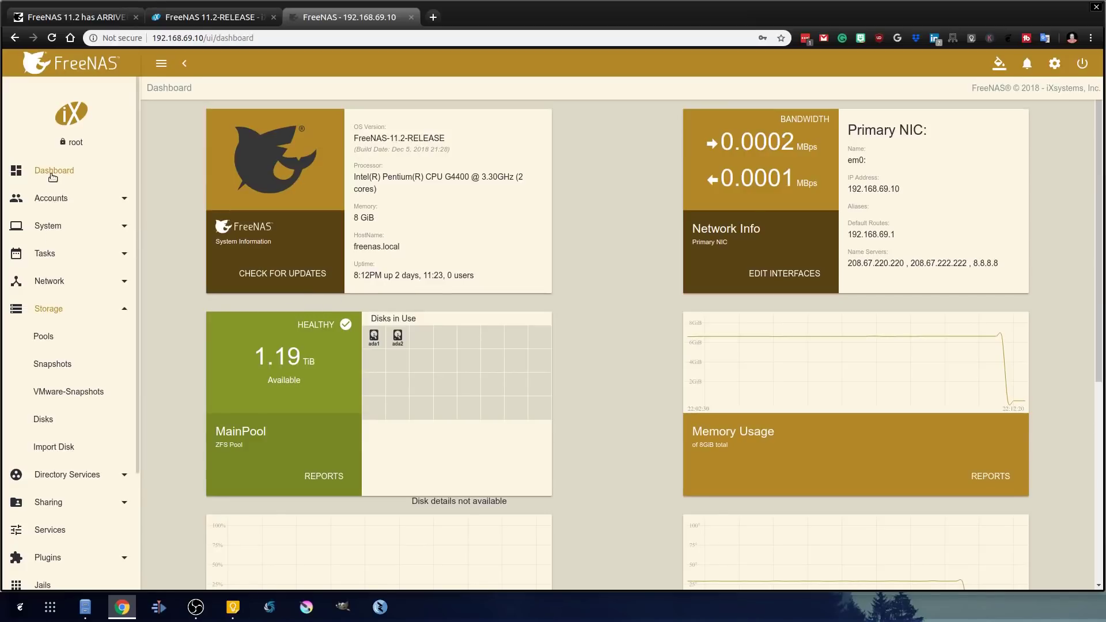
scroll(562, 313, "down", 5)
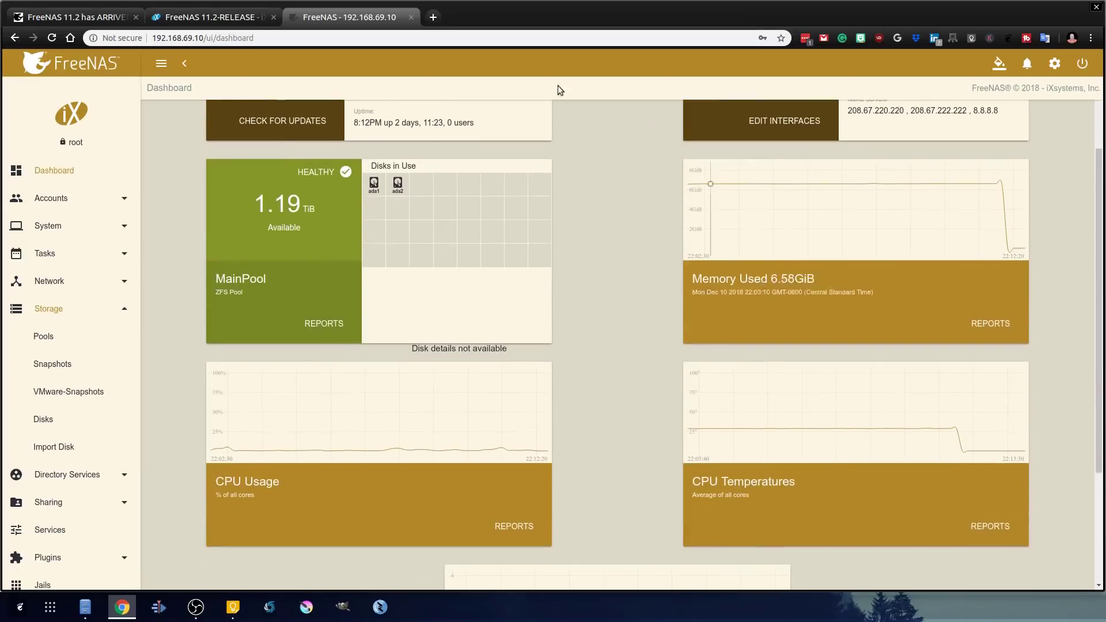
mouse_move(406, 182)
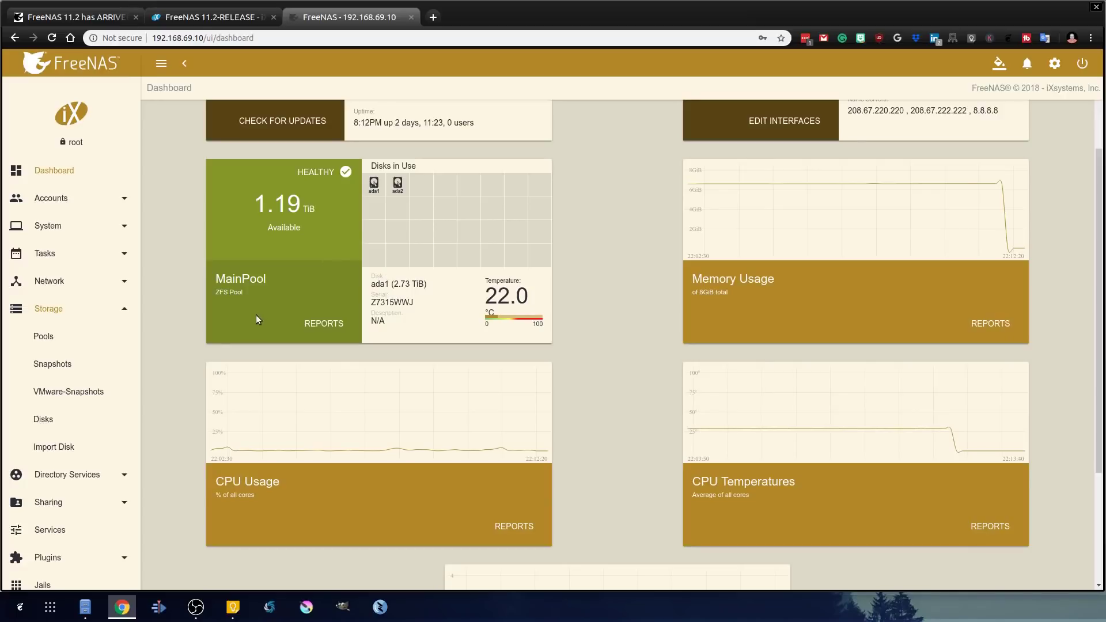
left_click(49, 226)
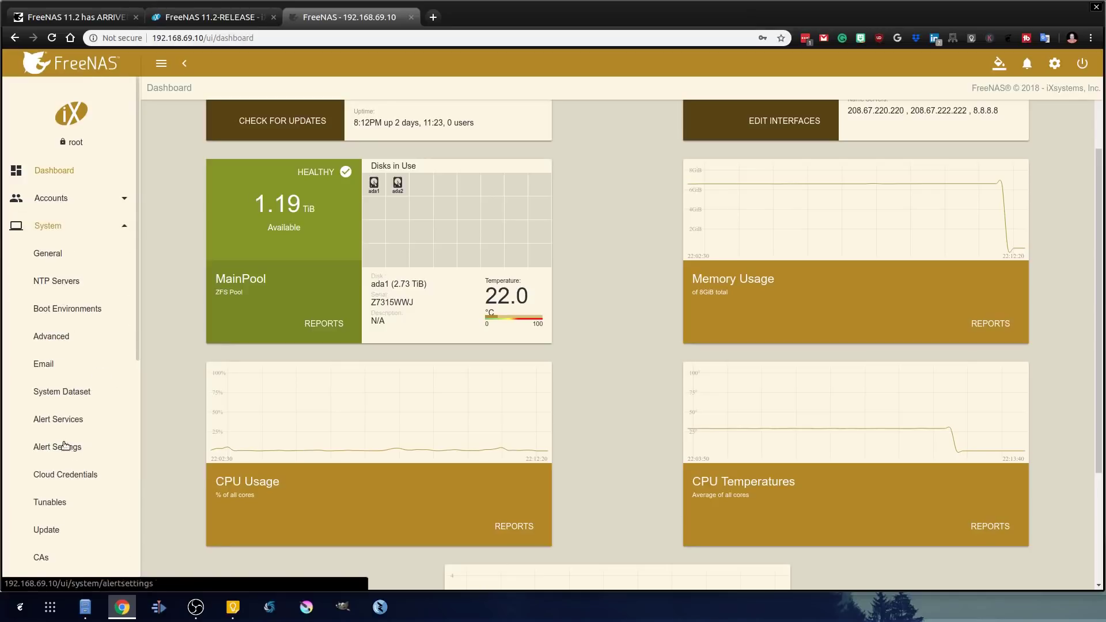
scroll(59, 440, "down", 2)
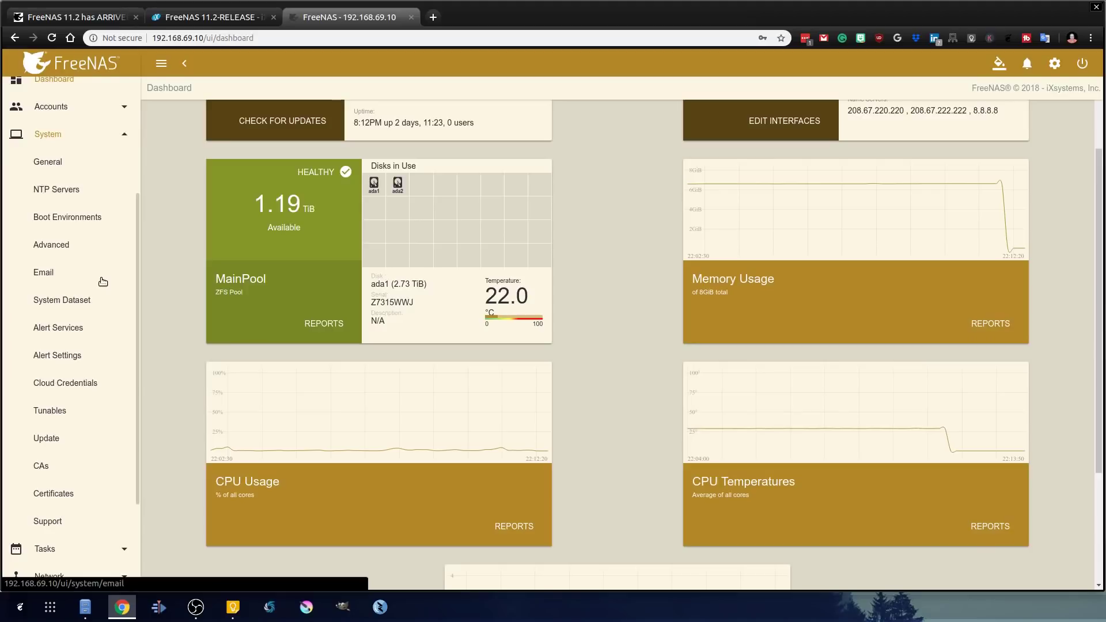
scroll(365, 341, "up", 3)
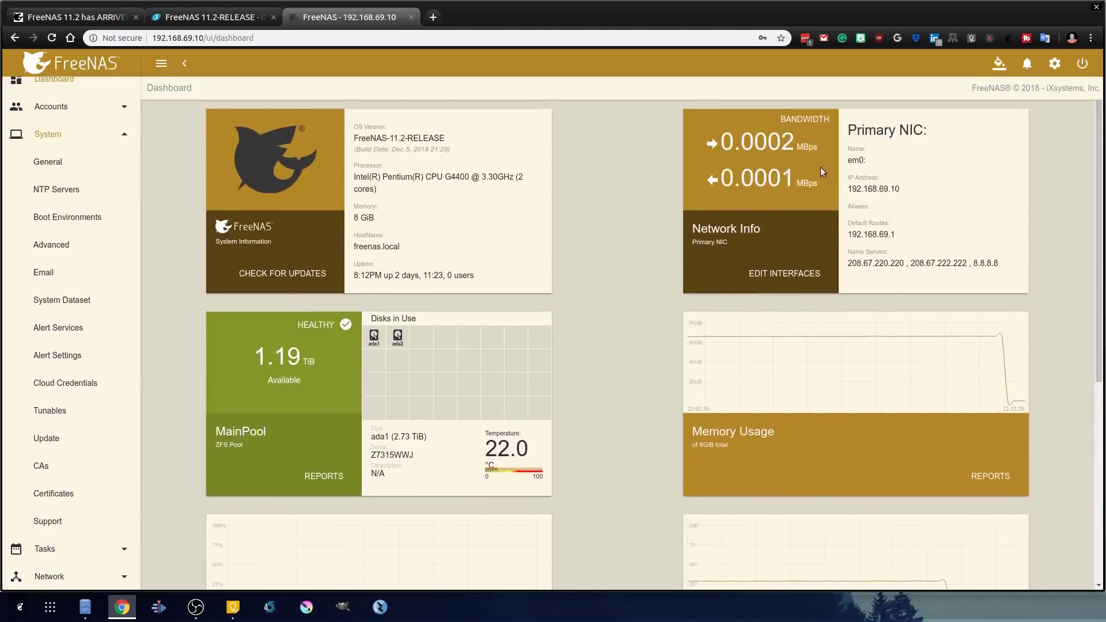
left_click(999, 64)
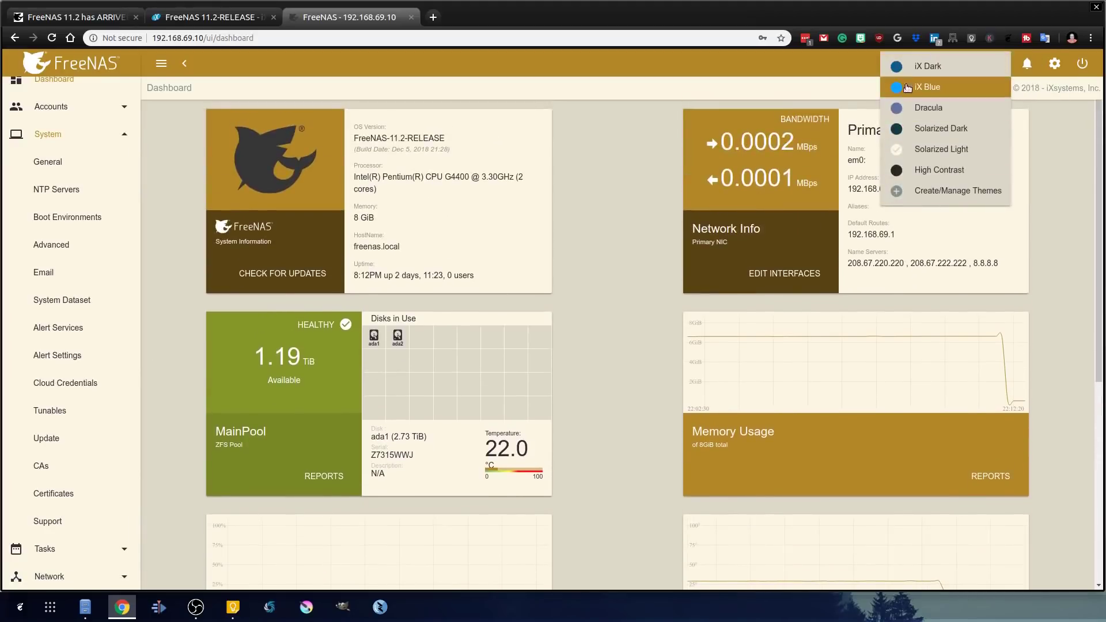
left_click(912, 86)
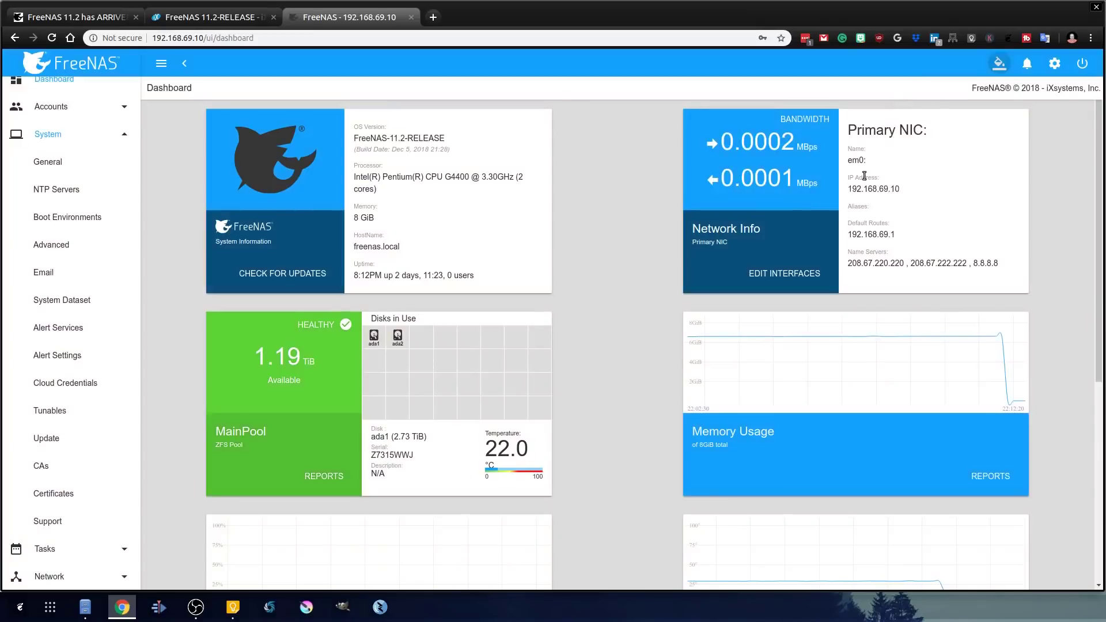
left_click(999, 64)
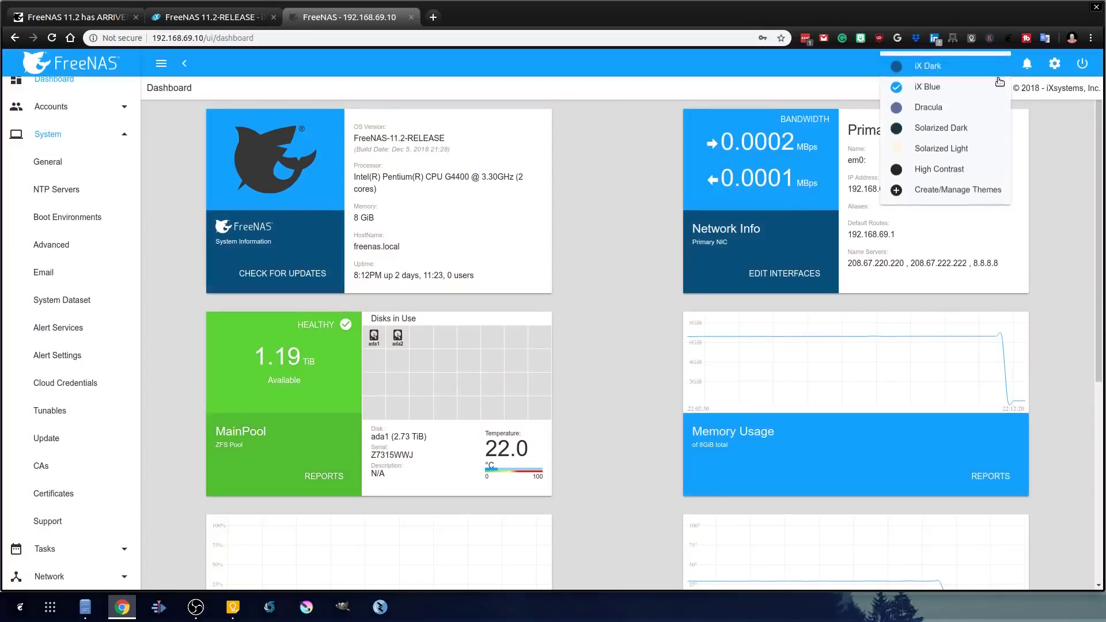
left_click(945, 69)
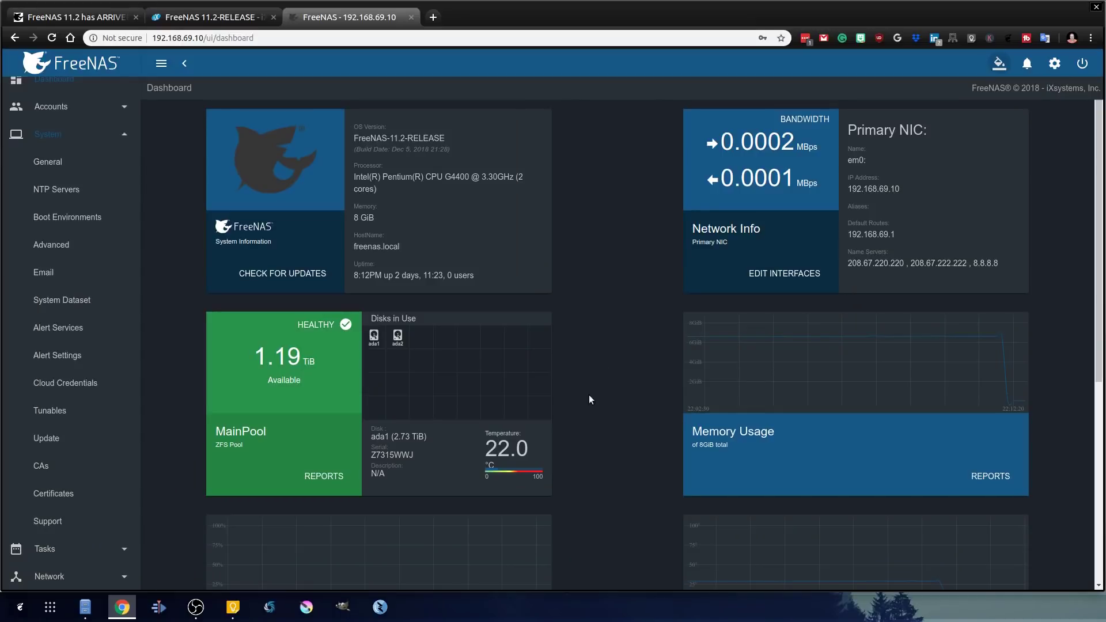
left_click(999, 63)
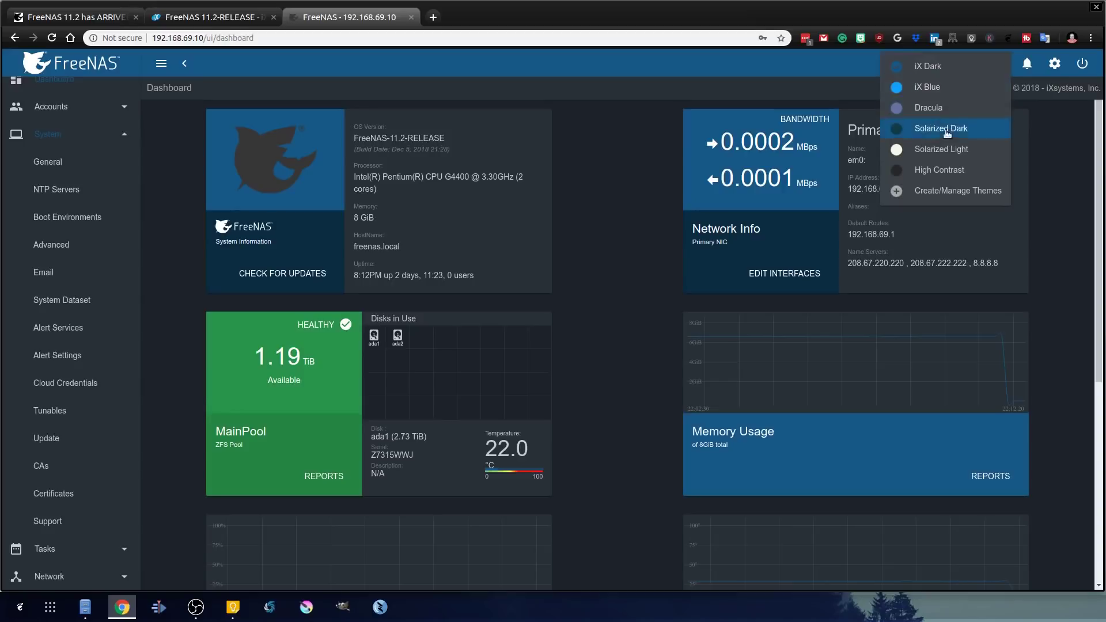
left_click(944, 148)
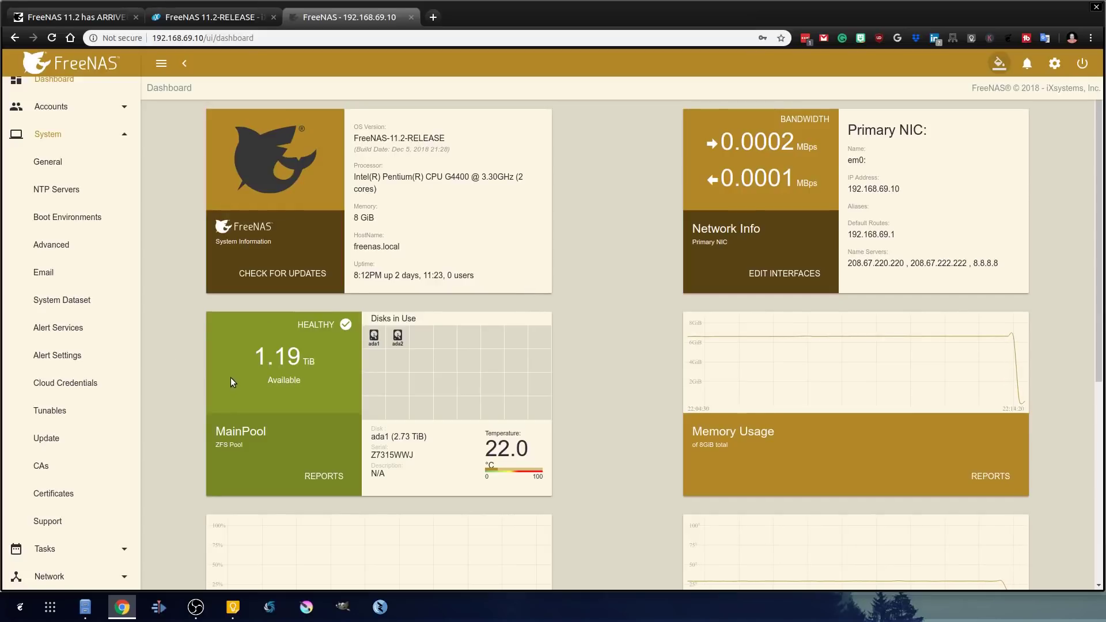
- Open the empty Jails page, then switch to the FreeNAS 11.2-RELEASE notes article
scroll(200, 413, "down", 3)
scroll(108, 331, "down", 3)
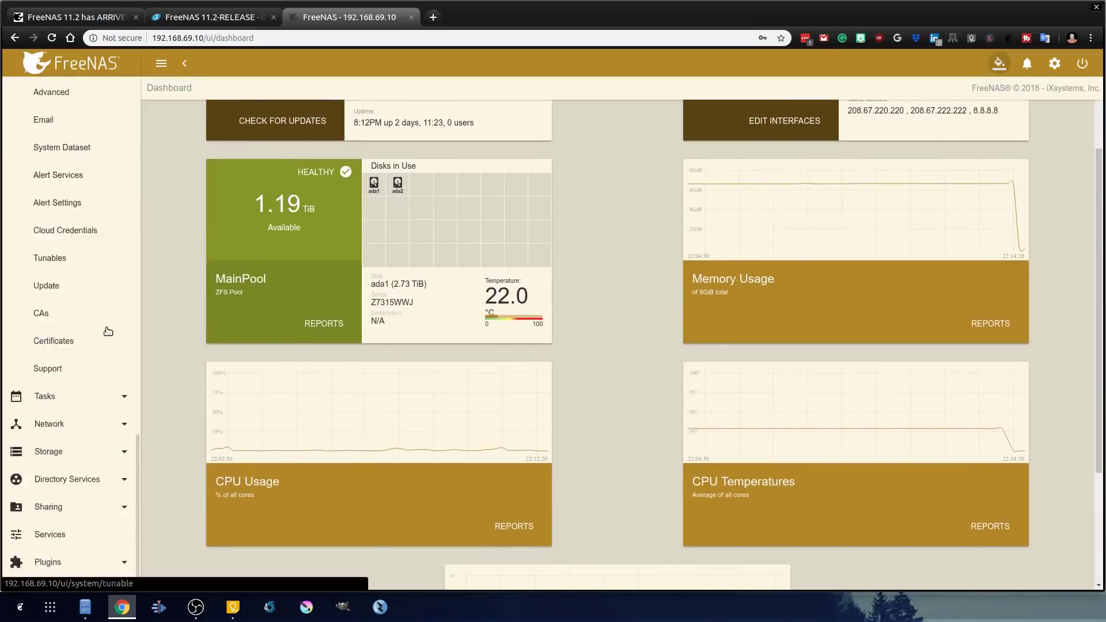
scroll(108, 331, "down", 5)
left_click(74, 441)
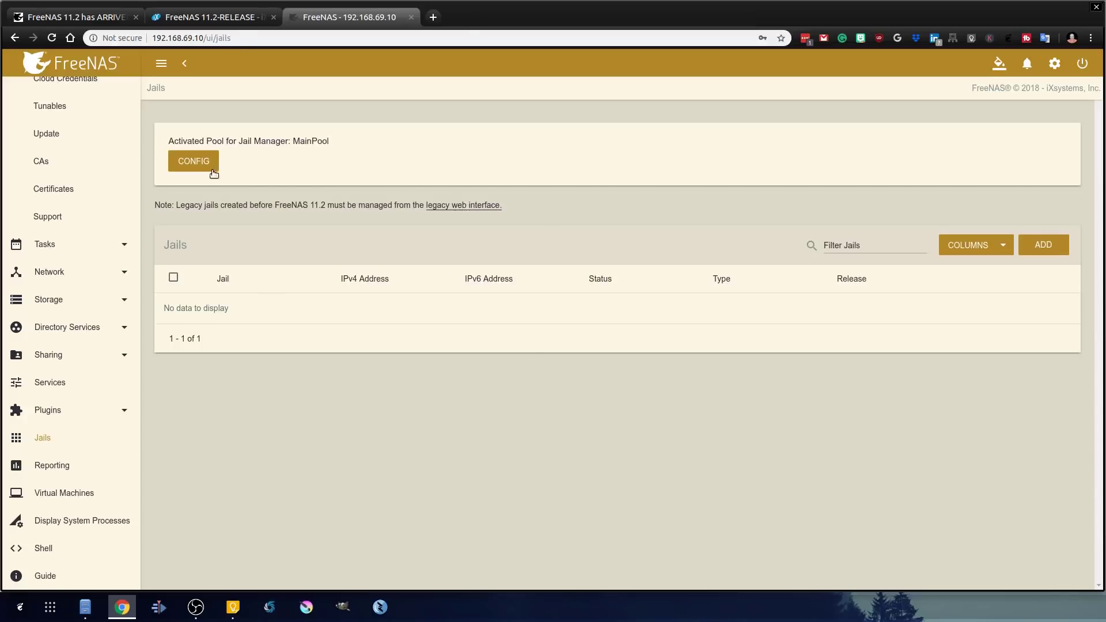
left_click(210, 17)
scroll(357, 462, "down", 6)
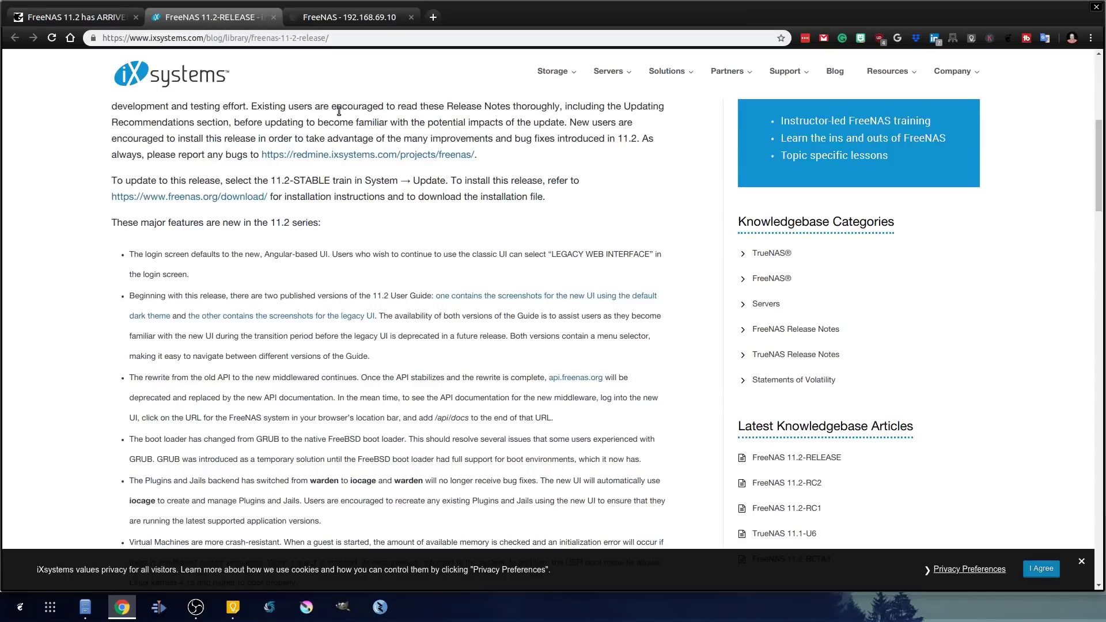
- Read down the release notes to the updating recommendations and boot-issue advice
scroll(410, 216, "down", 5)
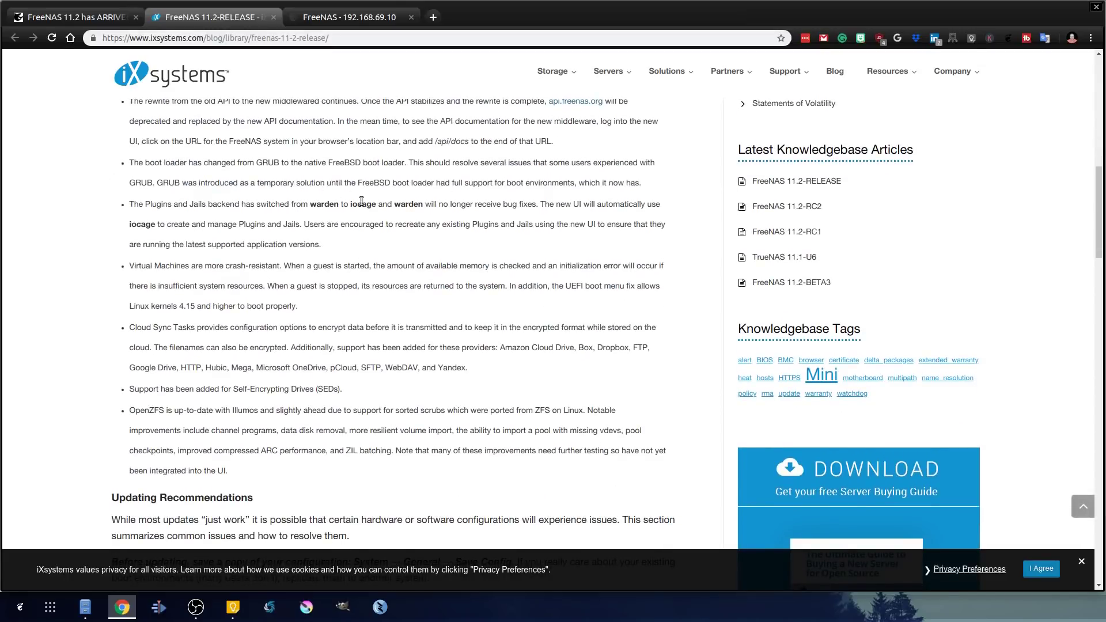
scroll(308, 239, "down", 3)
scroll(309, 239, "down", 2)
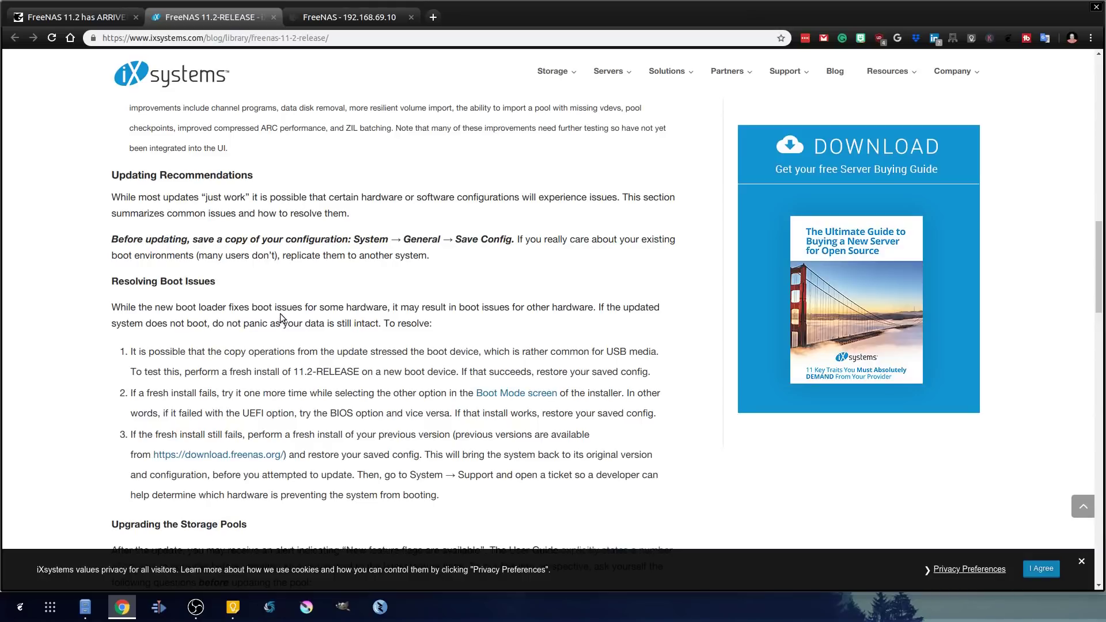
- Return to the FreeNAS tab, start adding a jail, then list the 29 available plugins
left_click(353, 18)
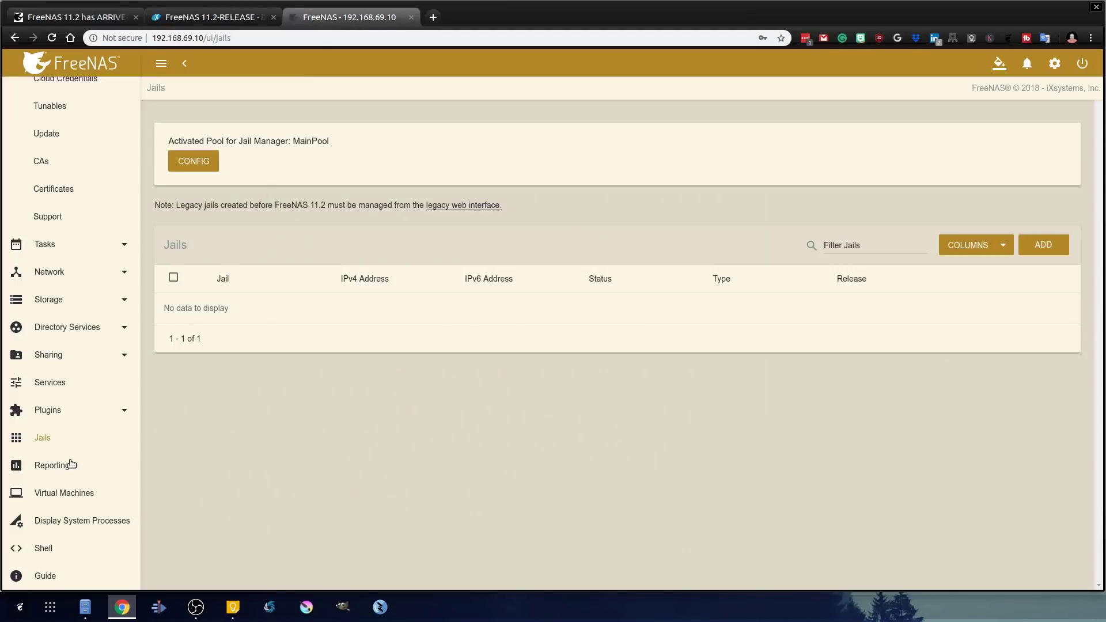
left_click(1043, 246)
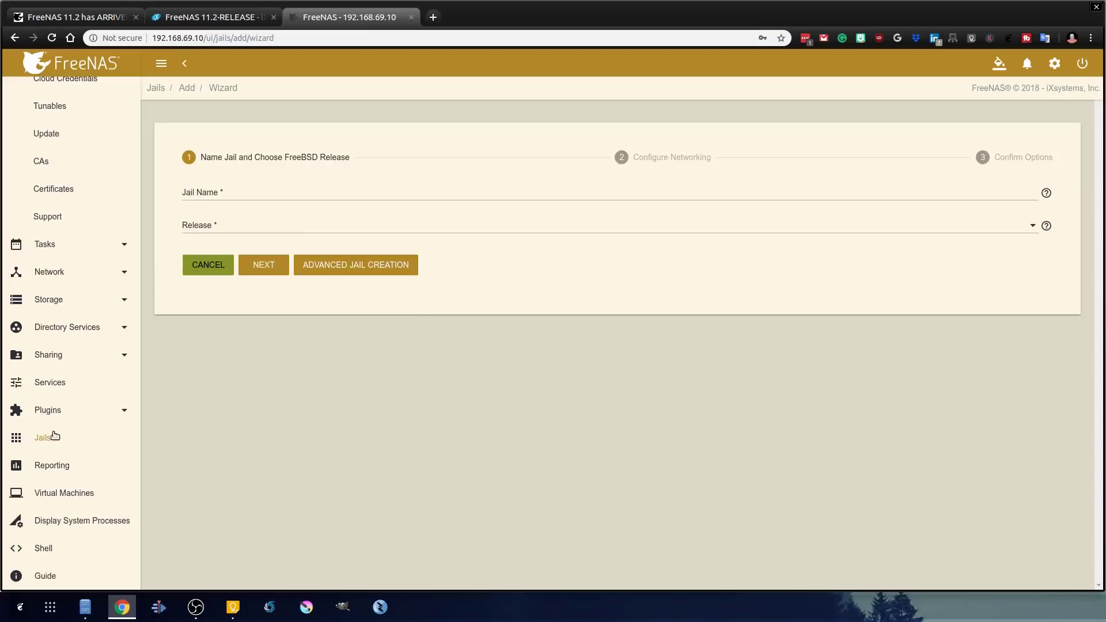
left_click(46, 411)
left_click(59, 390)
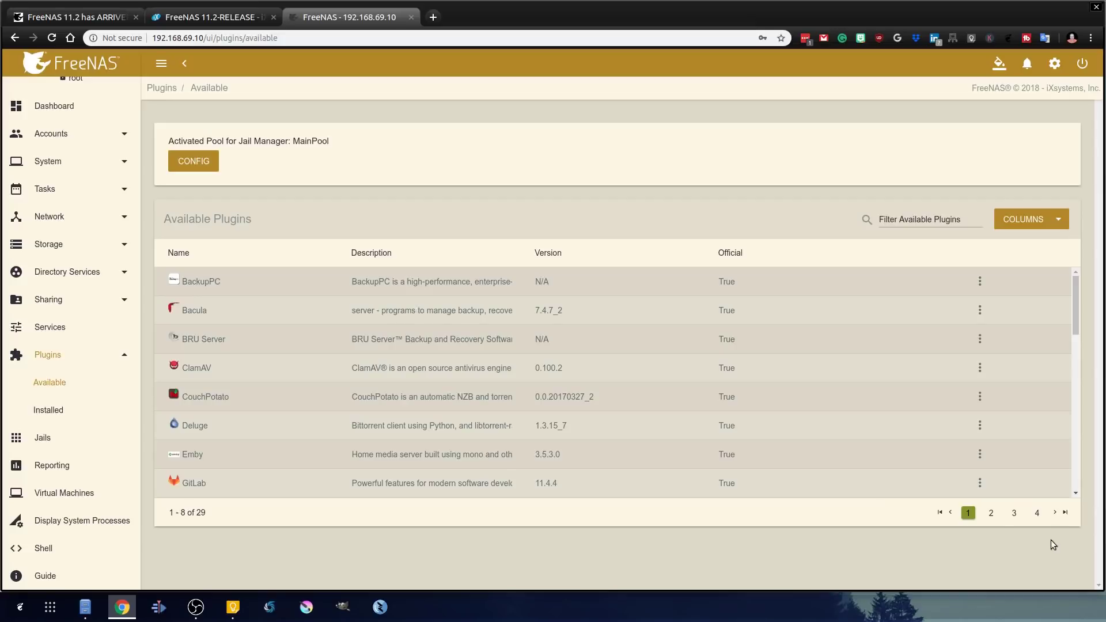
- Page through plugin pages 2, 3 and 4 of the Available Plugins table
left_click(988, 512)
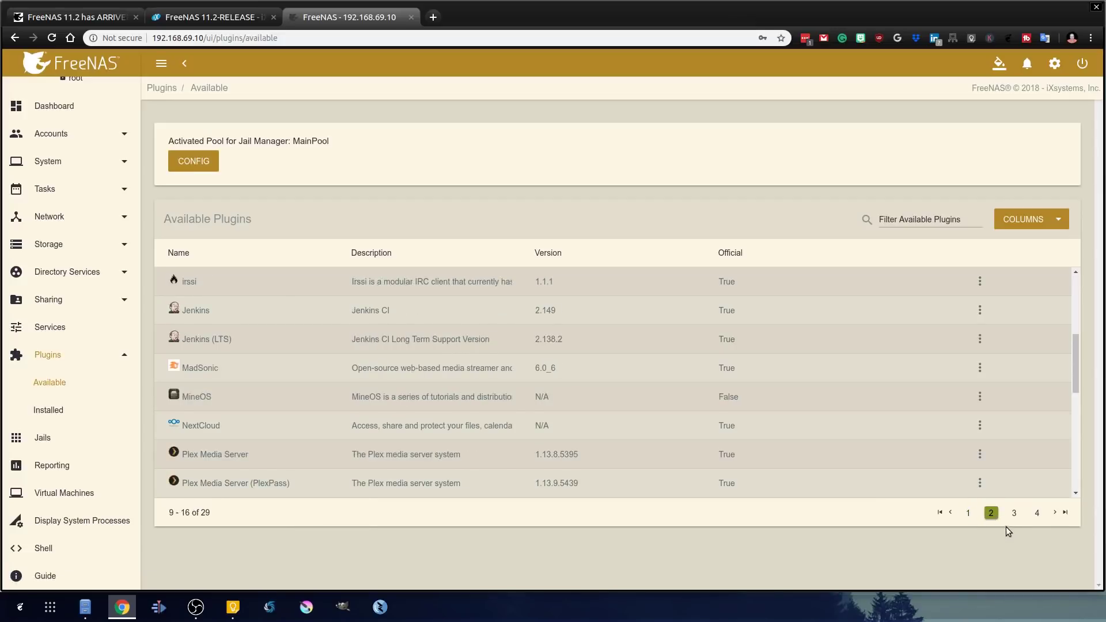
left_click(1013, 513)
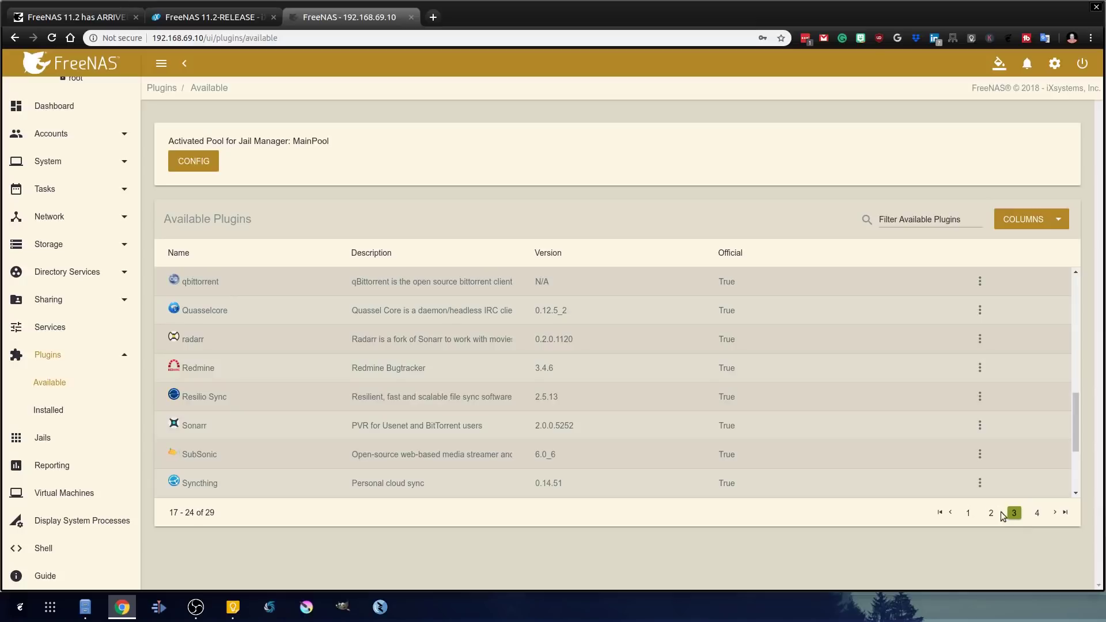
left_click(1037, 513)
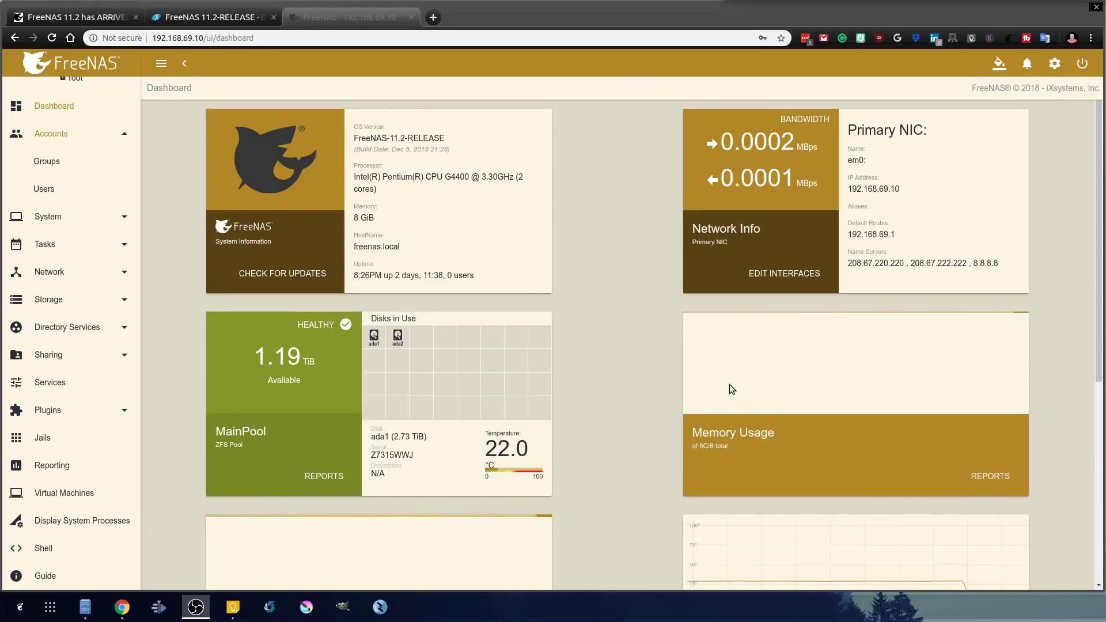
scroll(664, 349, "down", 1)
scroll(664, 349, "down", 5)
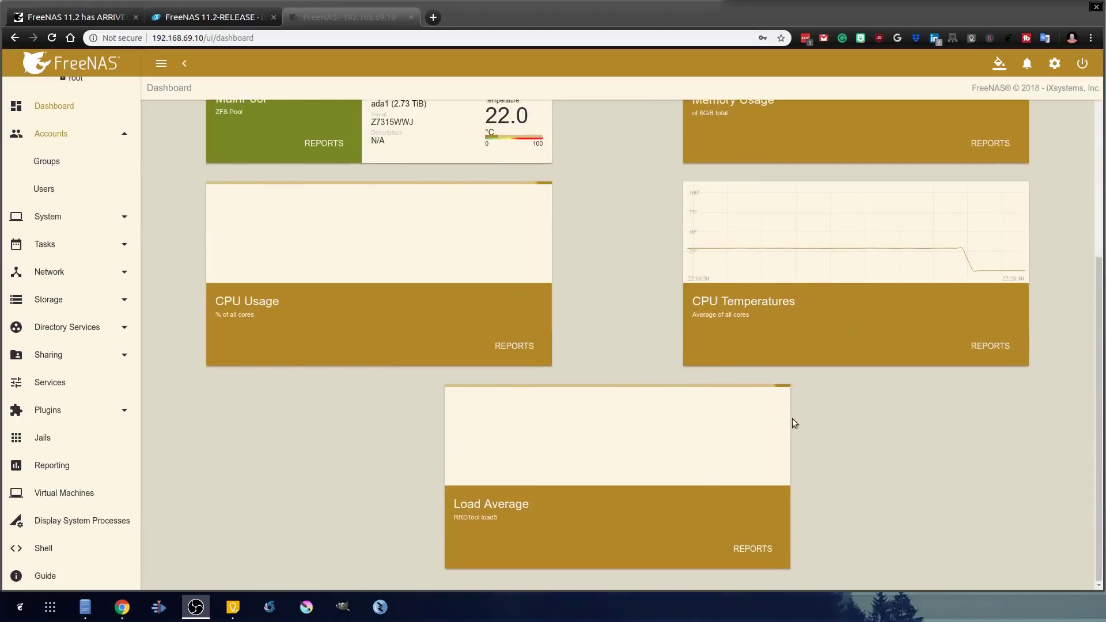
scroll(505, 406, "up", 4)
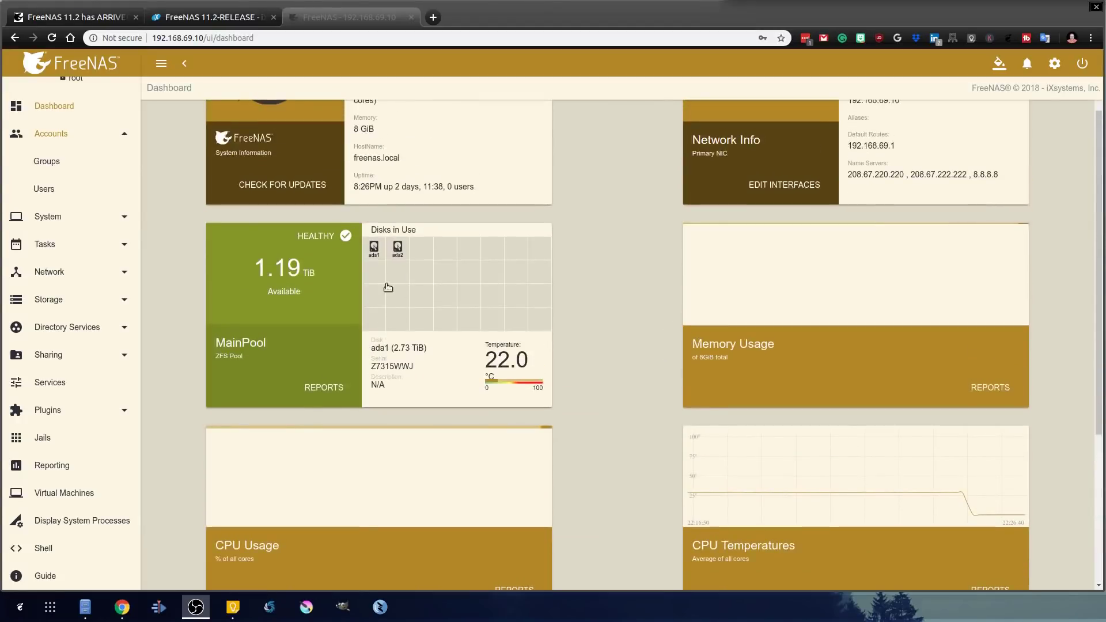
left_click(377, 251)
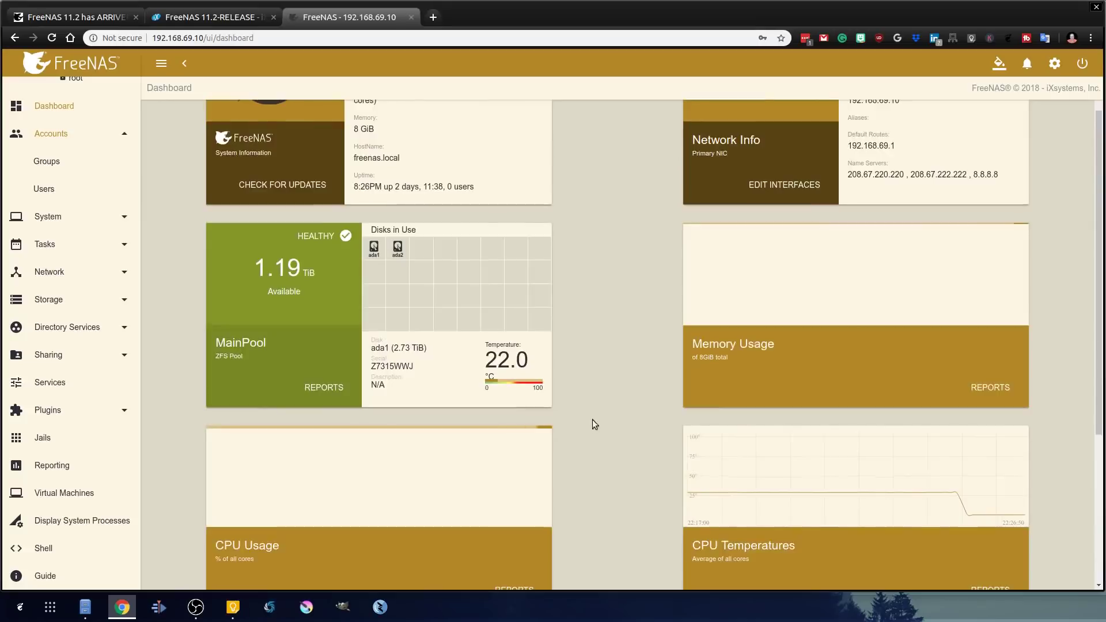
scroll(379, 334, "up", 2)
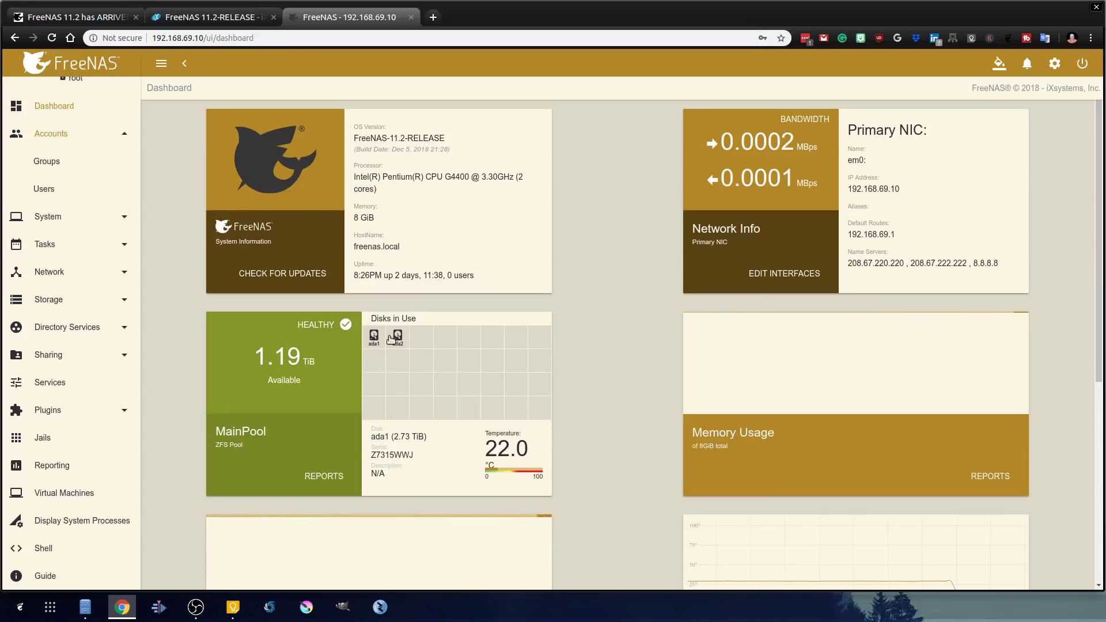
- Collapse and re-expand Accounts, view Groups, then open the Users table of 34 accounts
mouse_move(403, 342)
left_click(55, 133)
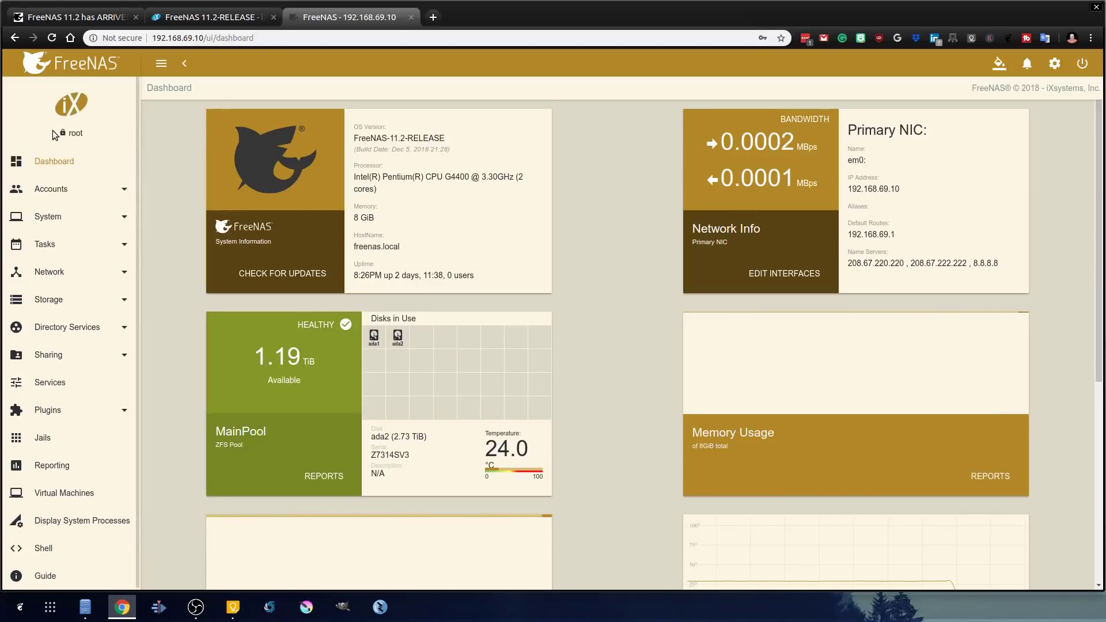
left_click(56, 193)
left_click(46, 164)
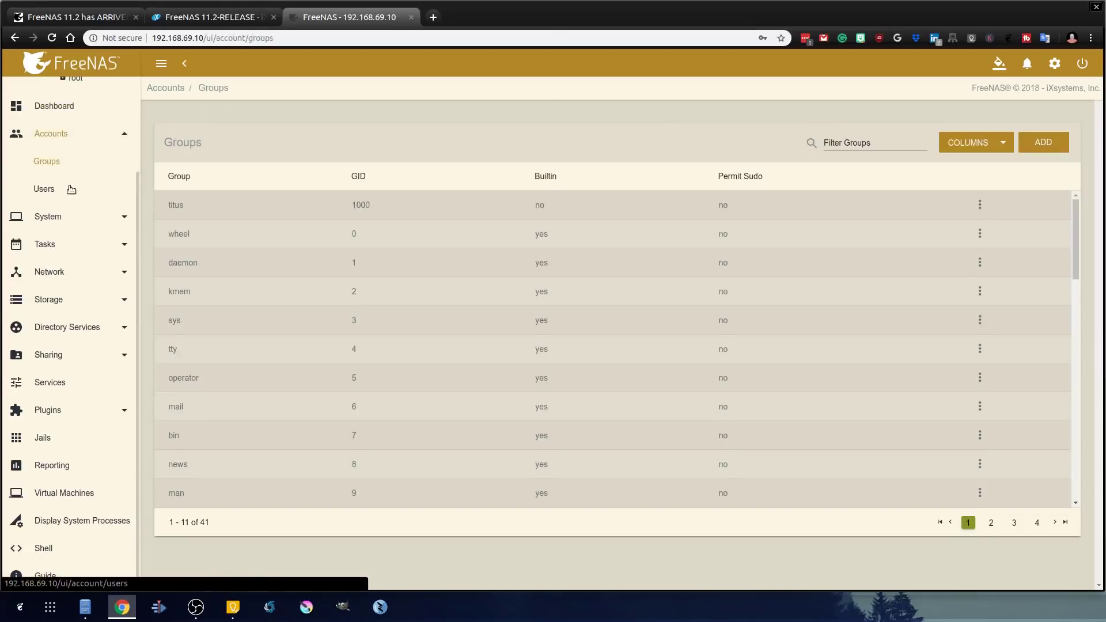
left_click(41, 190)
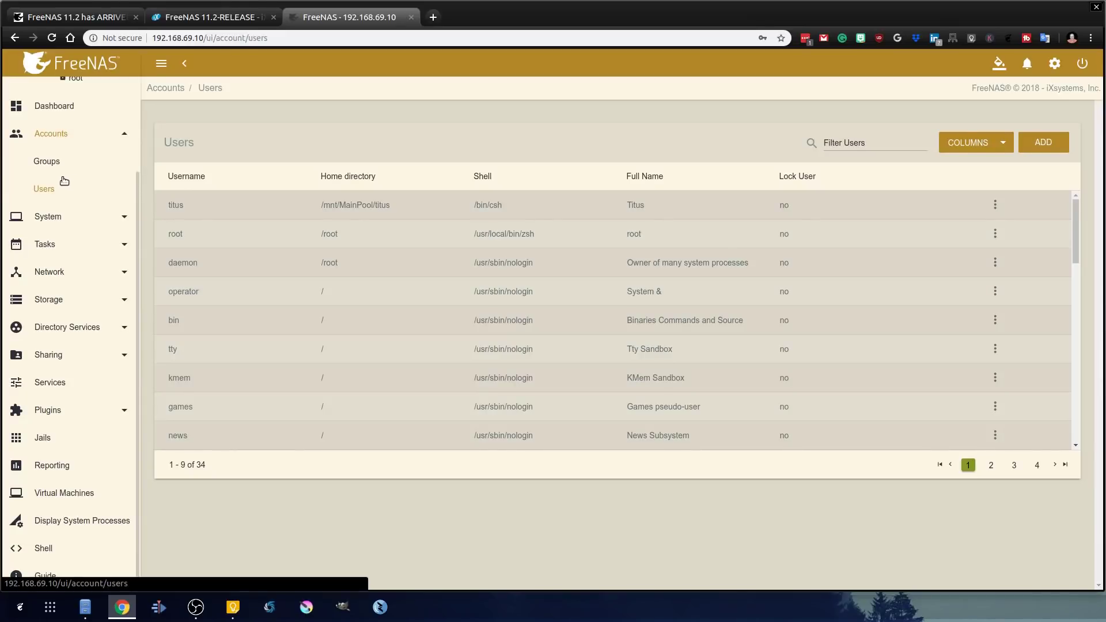
- View System pages General, NTP Servers, Boot Environments, Advanced, Email, System Dataset, Alerts, Cloud Credentials, Tunables
left_click(57, 218)
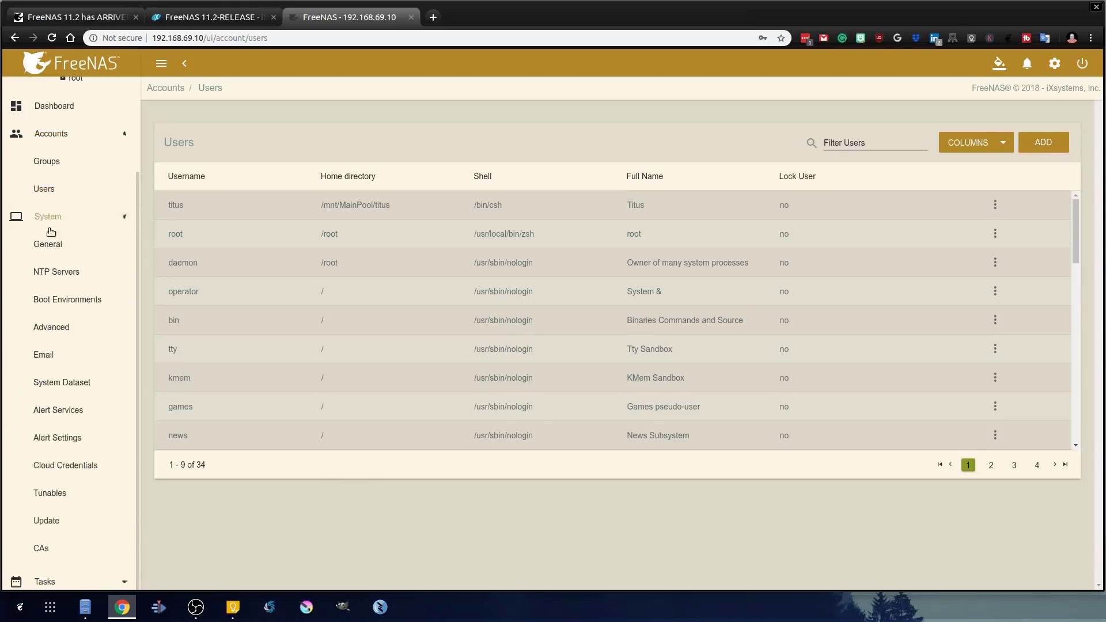
left_click(73, 193)
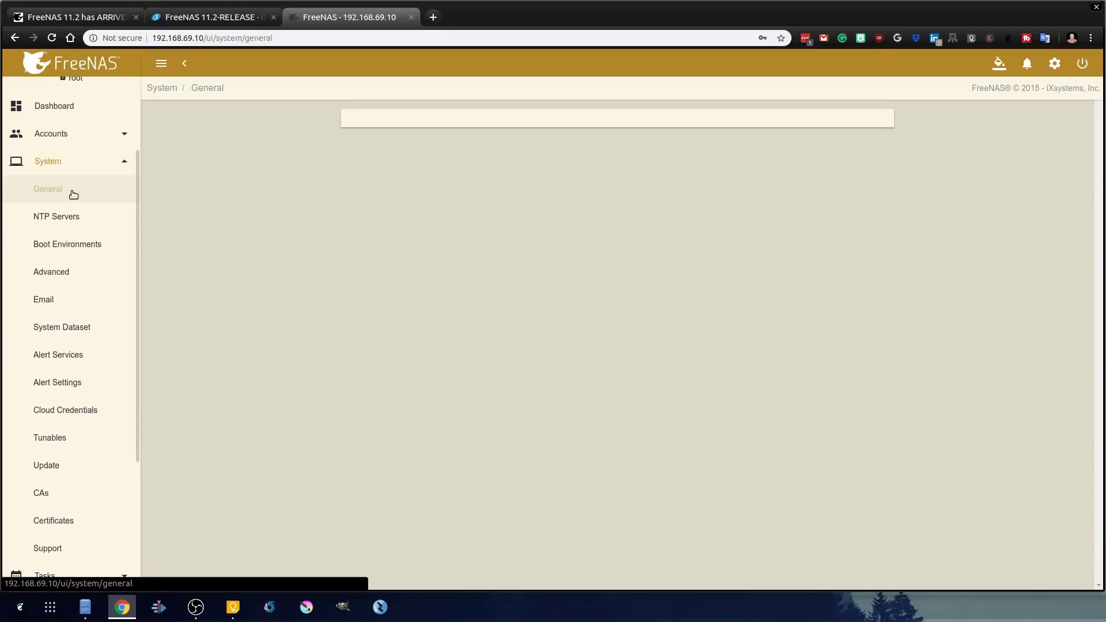
left_click(66, 227)
left_click(60, 241)
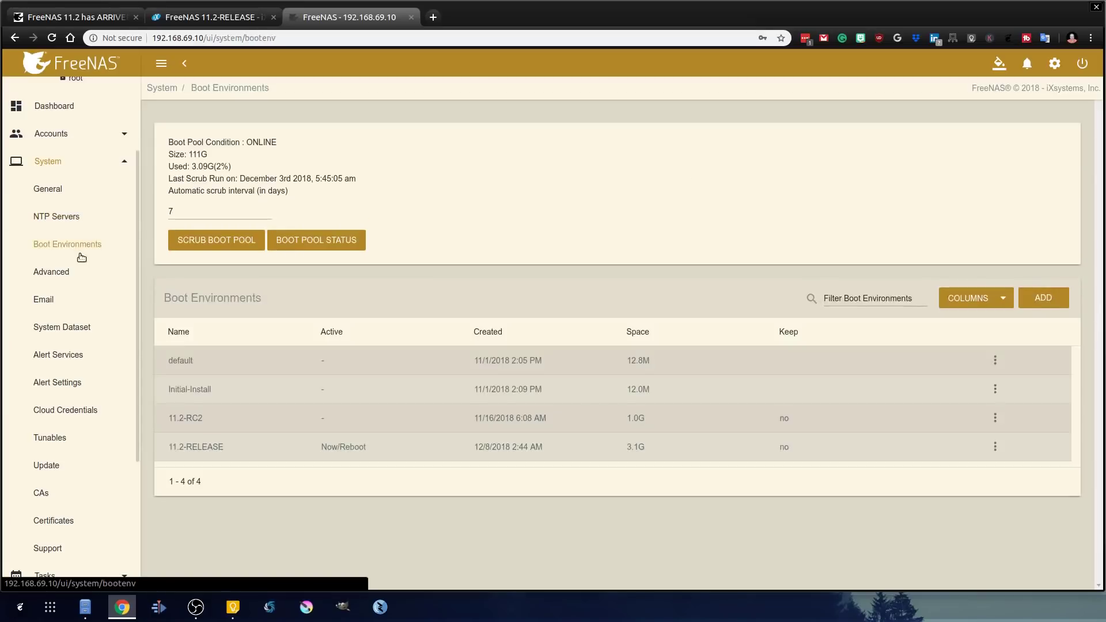
left_click(53, 273)
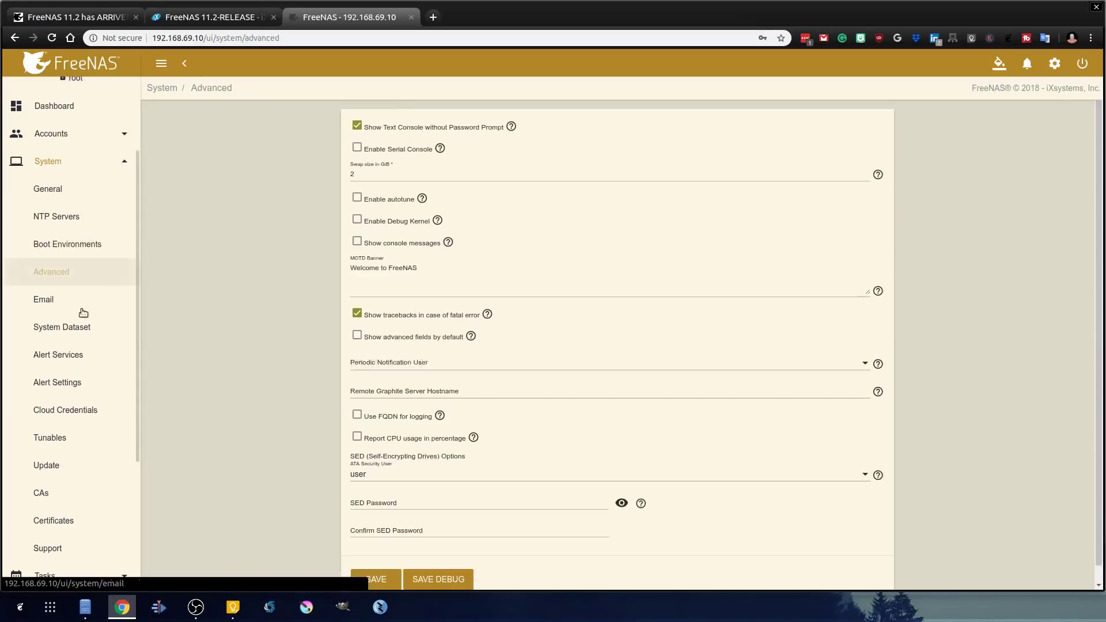
left_click(52, 300)
left_click(57, 327)
left_click(61, 355)
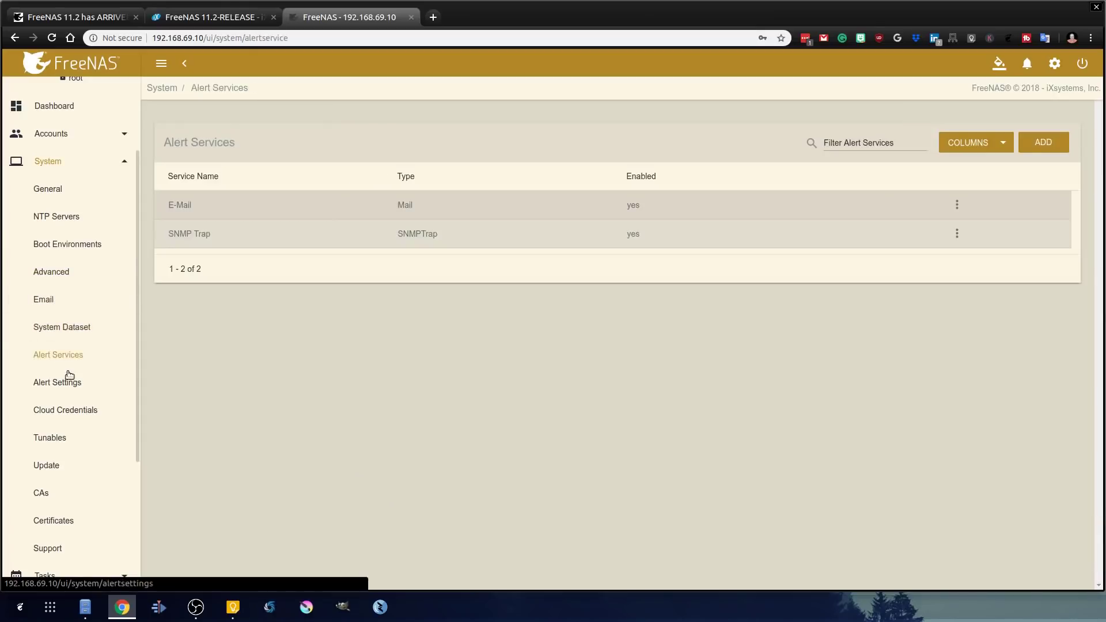
left_click(61, 382)
left_click(92, 409)
left_click(92, 445)
- Continue to Update, Certificate Authorities, Certificates and the Support form, then collapse System
scroll(79, 426, "down", 5)
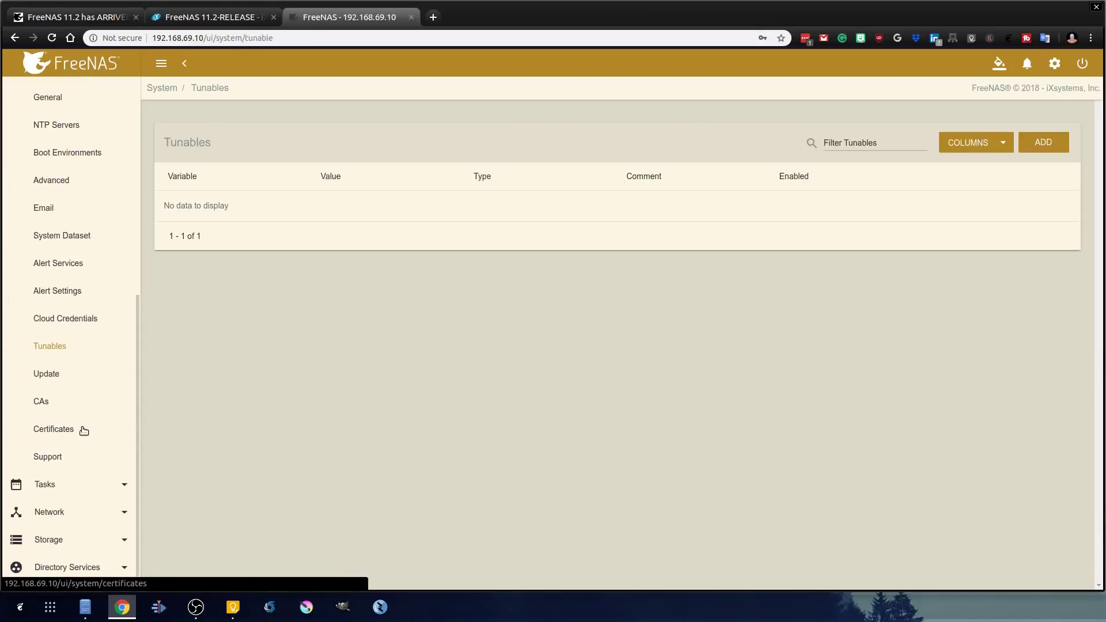
left_click(48, 320)
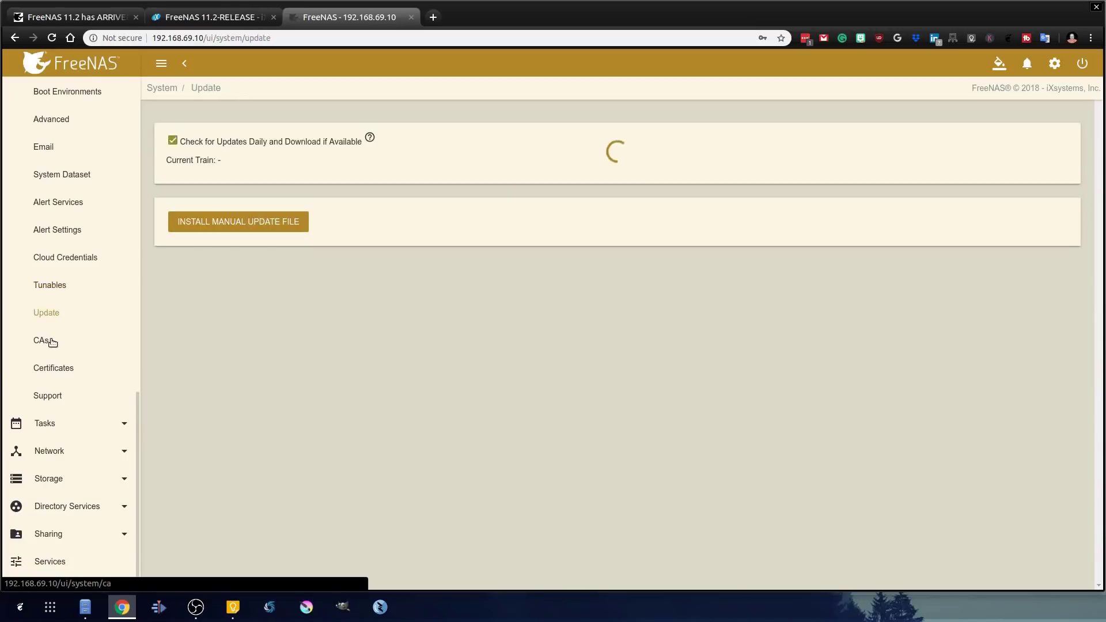
left_click(46, 346)
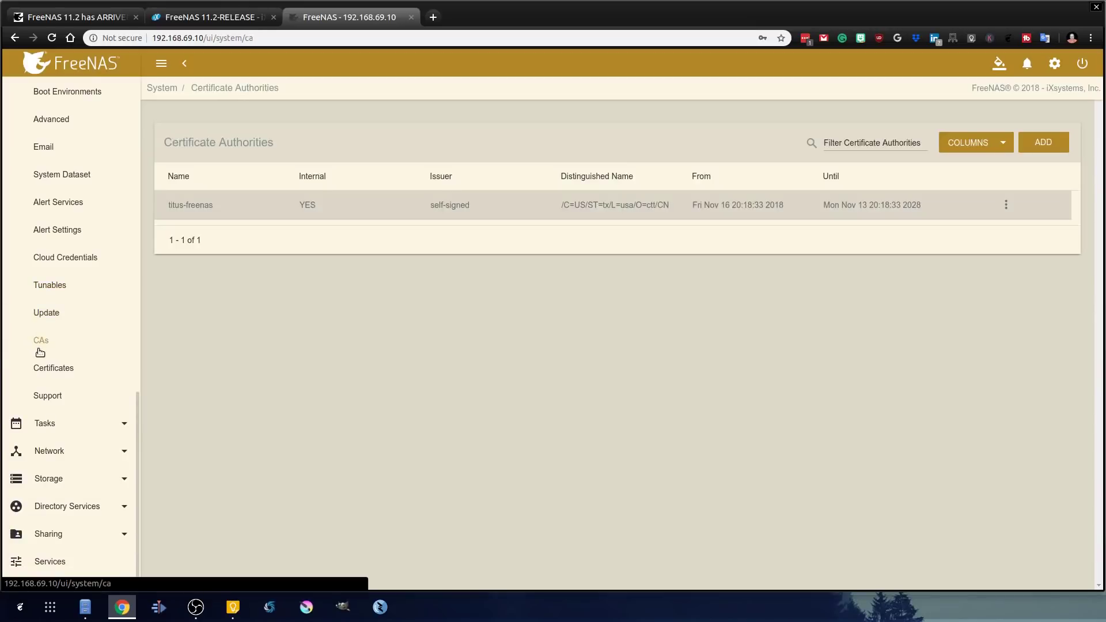
left_click(70, 374)
left_click(55, 397)
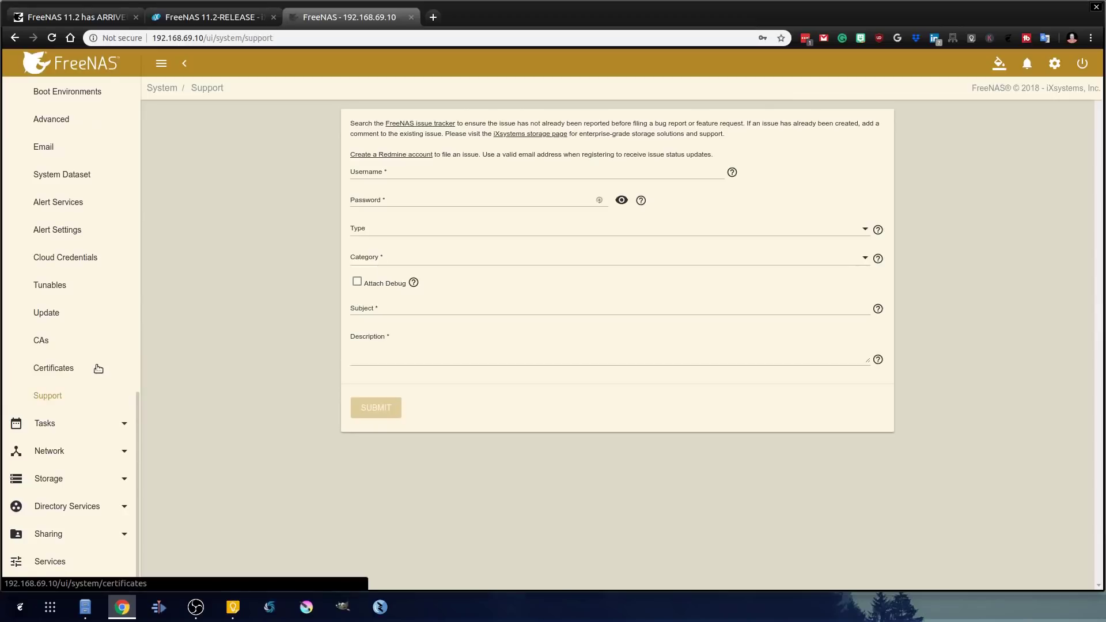
scroll(98, 368, "up", 5)
left_click(56, 193)
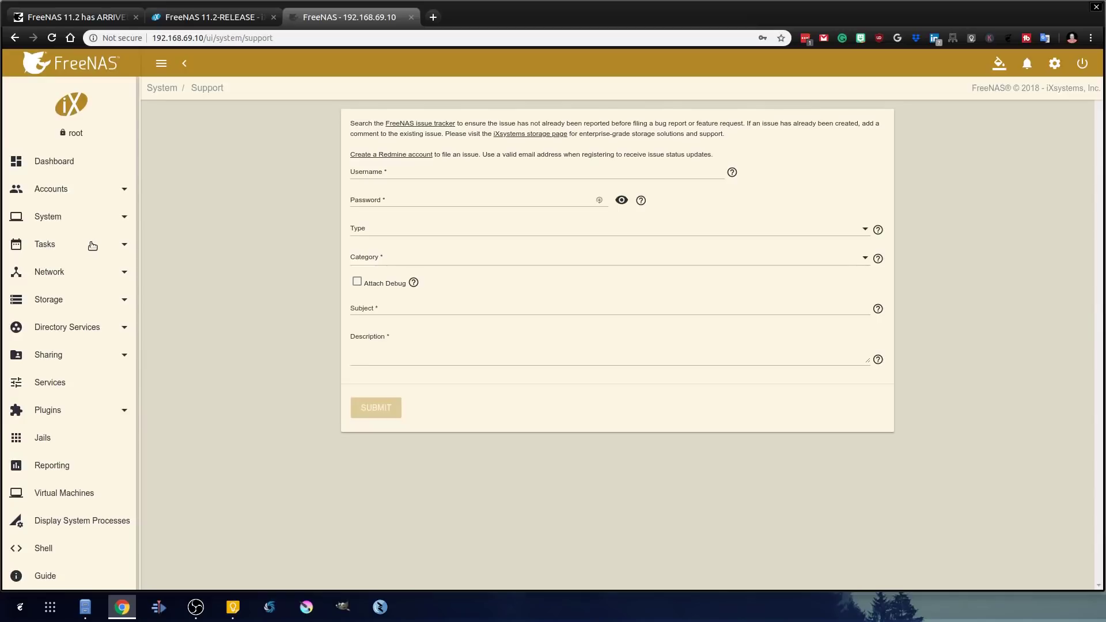
- Expand Tasks and view the Cron Jobs and Init/Shutdown Scripts pages
left_click(55, 243)
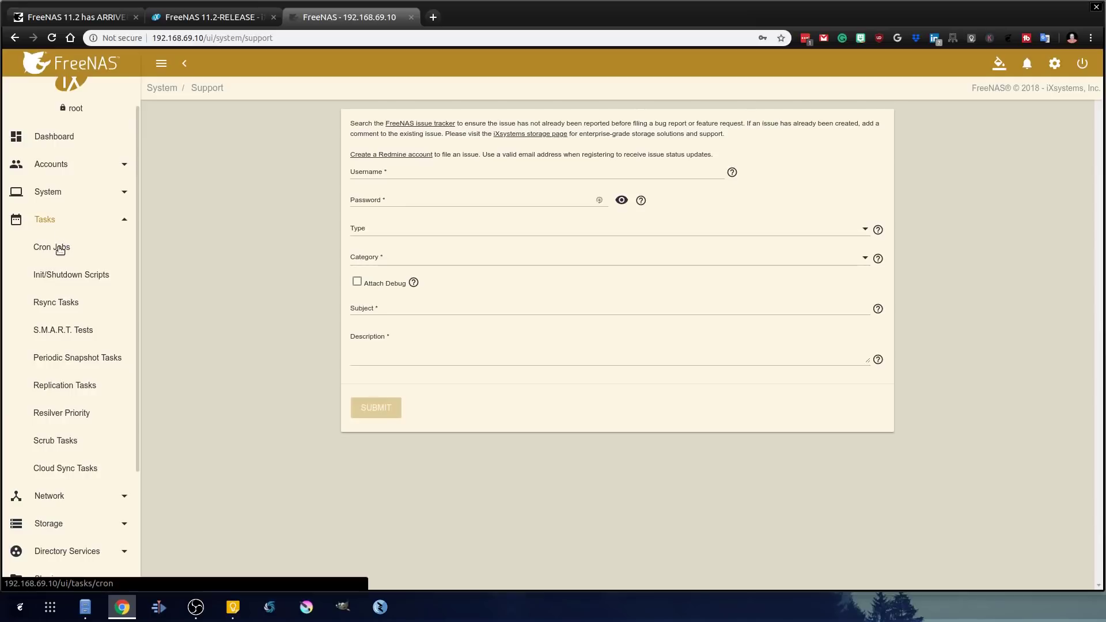
left_click(61, 247)
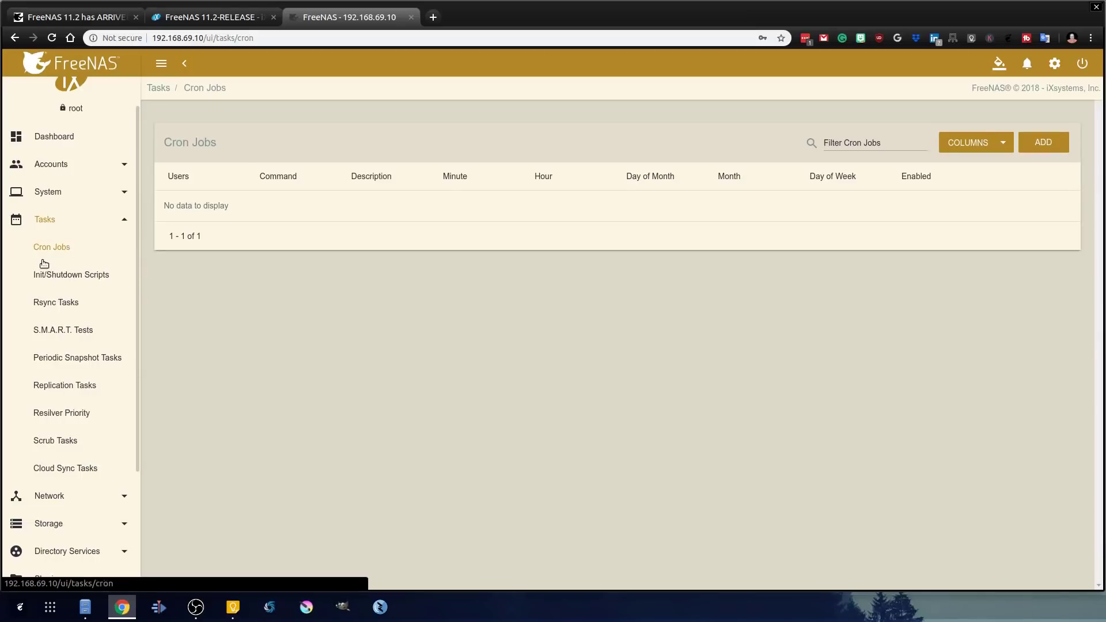
left_click(69, 274)
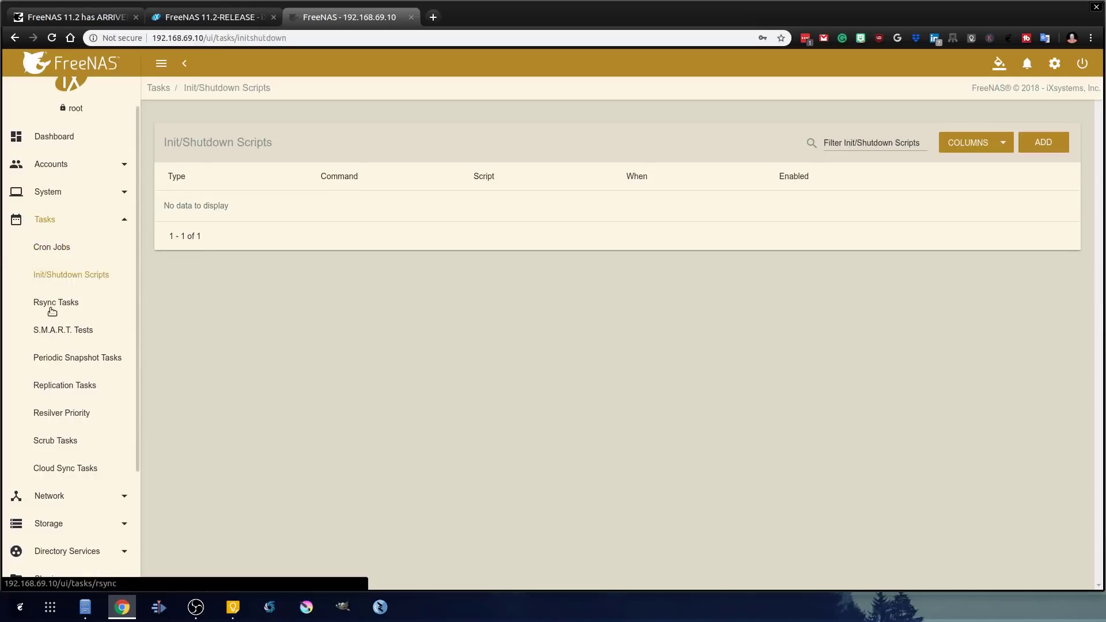
left_click(68, 251)
left_click(67, 273)
- View Rsync Tasks, S.M.A.R.T. Tests and the weekly Sunday MainPool scrub under Scrub Tasks
left_click(51, 311)
left_click(54, 335)
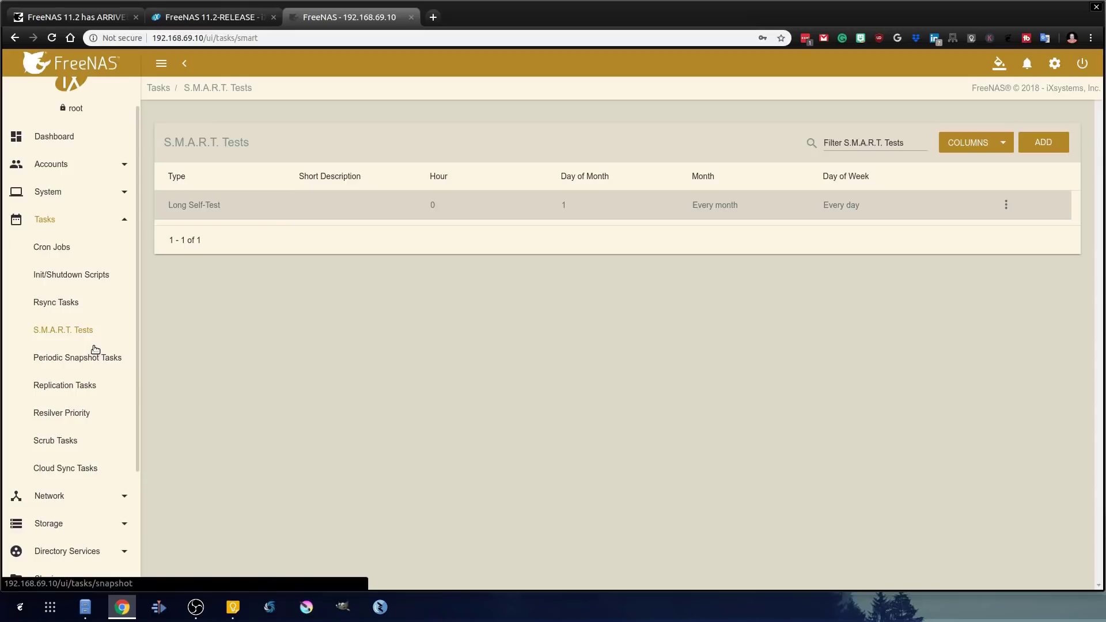
left_click(57, 441)
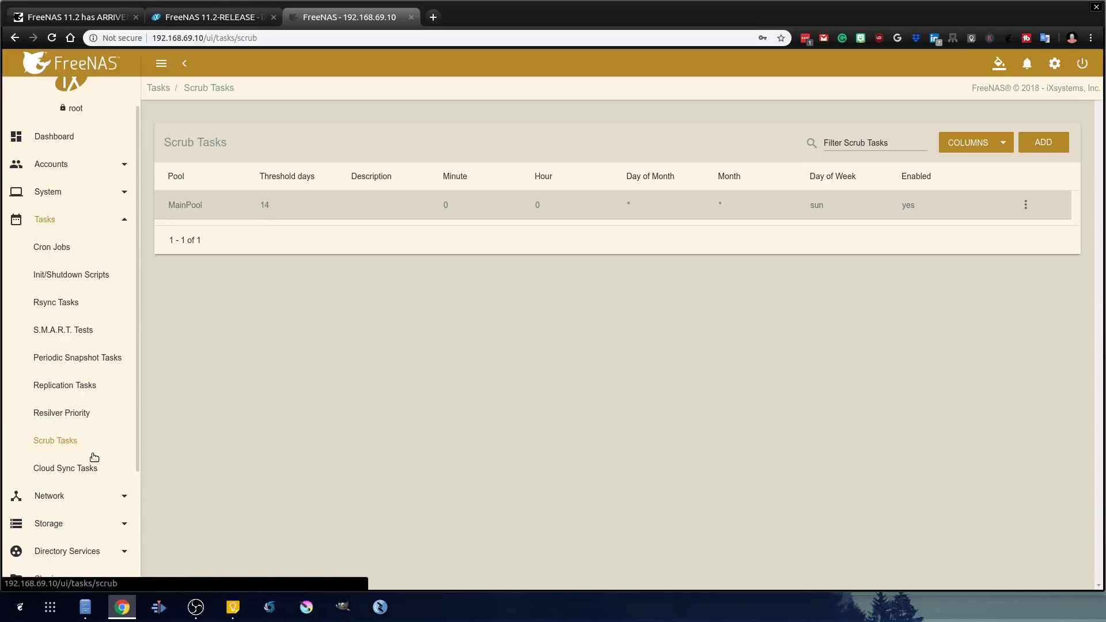
left_click(70, 334)
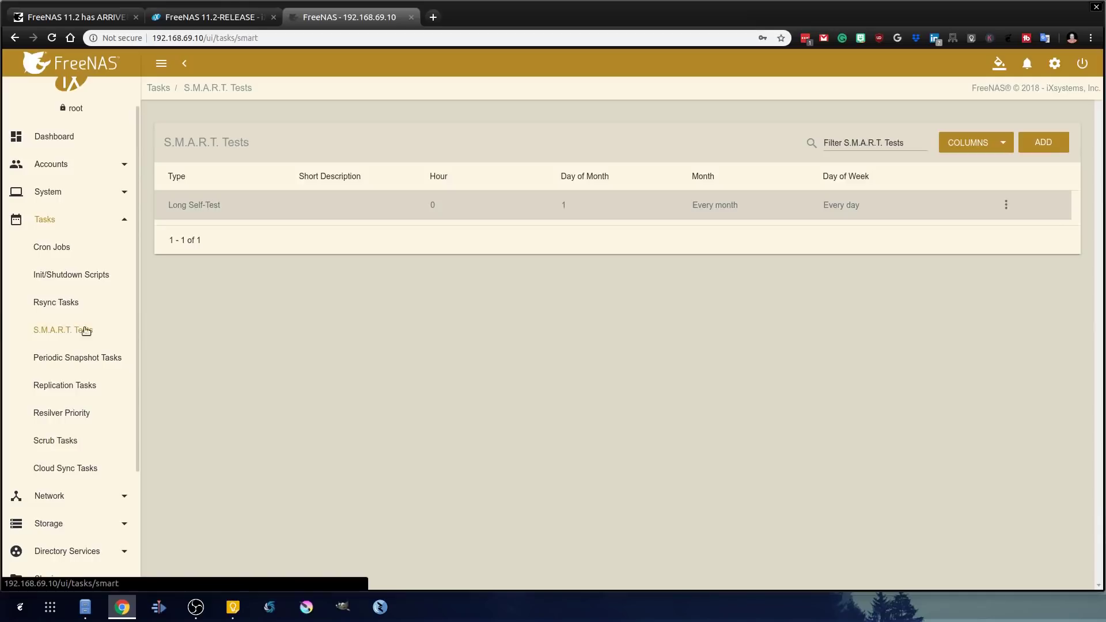
left_click(78, 453)
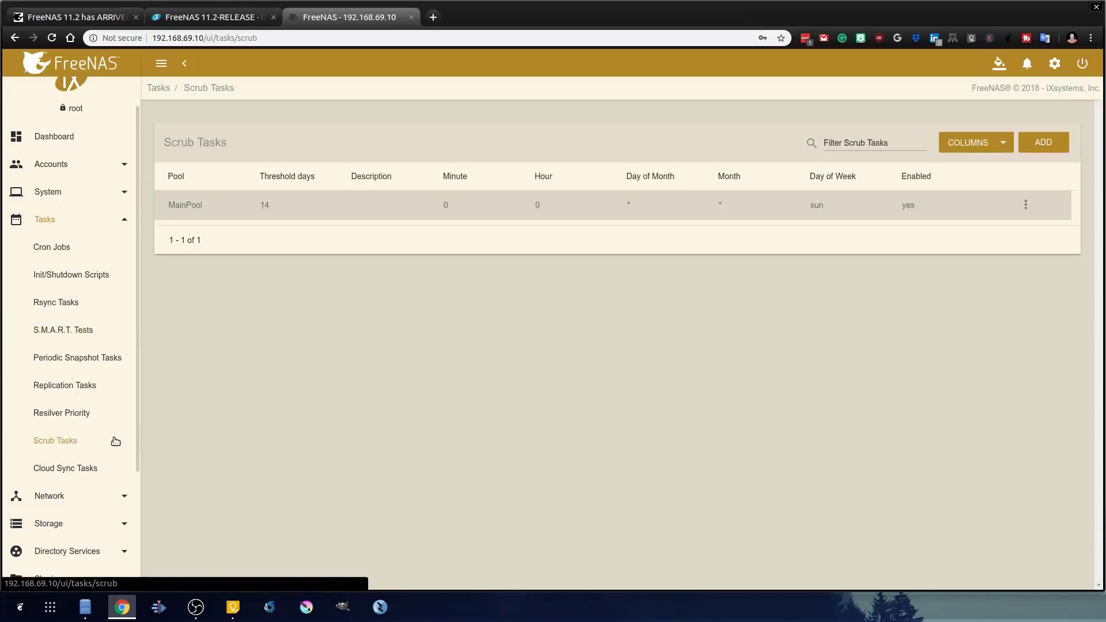
- Collapse Tasks, expand Network and view Global Configuration, Interfaces, Link Aggregations, Static Routes and VLANs
left_click(52, 222)
left_click(68, 281)
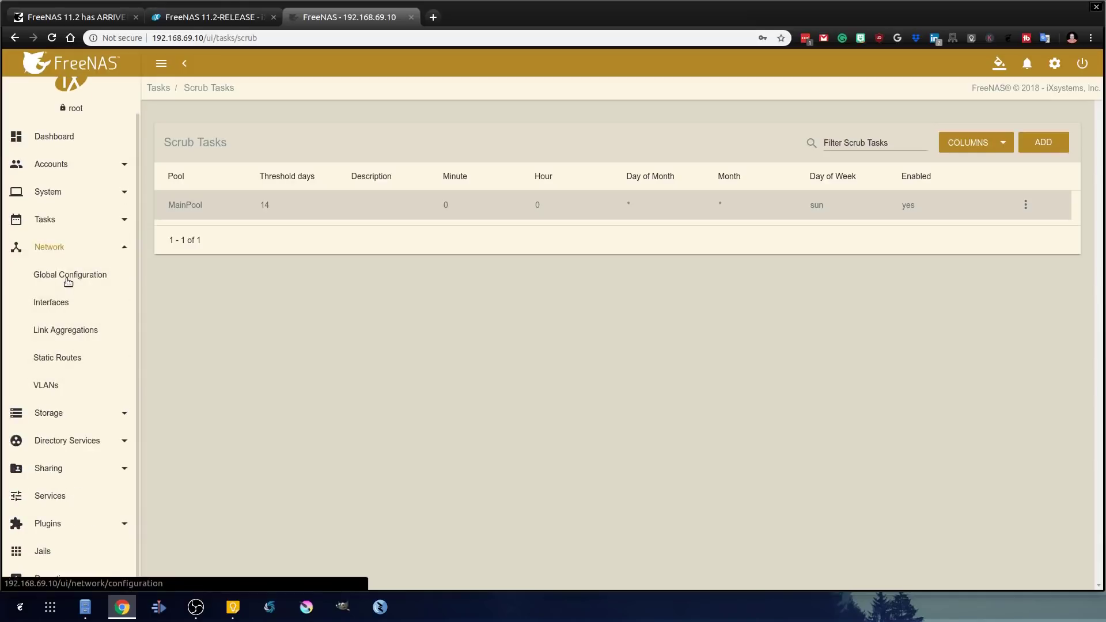
left_click(76, 276)
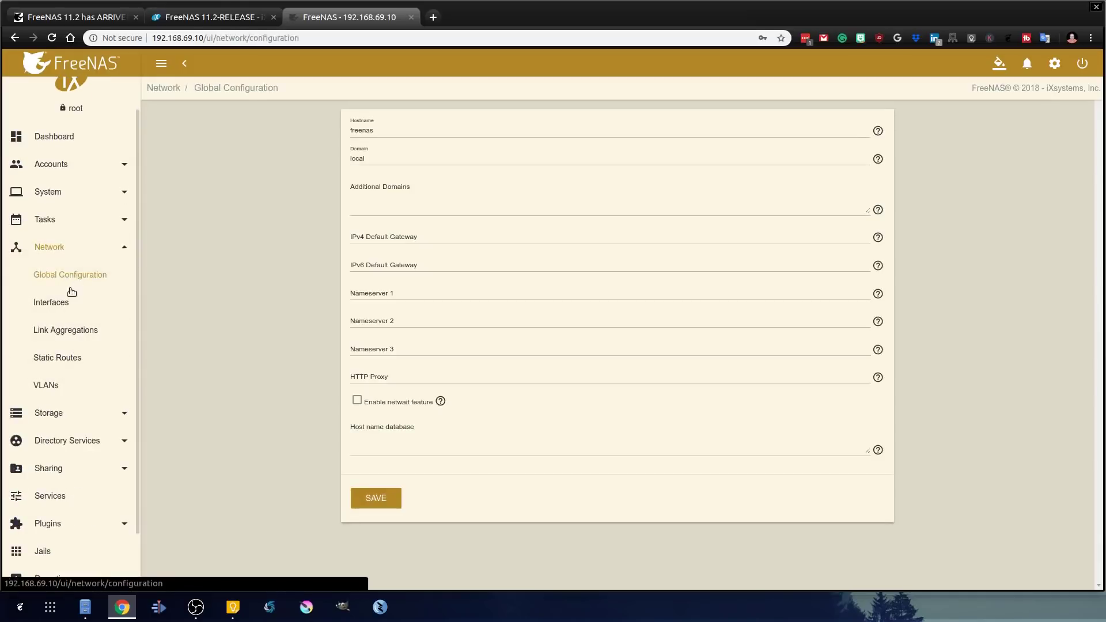
left_click(62, 306)
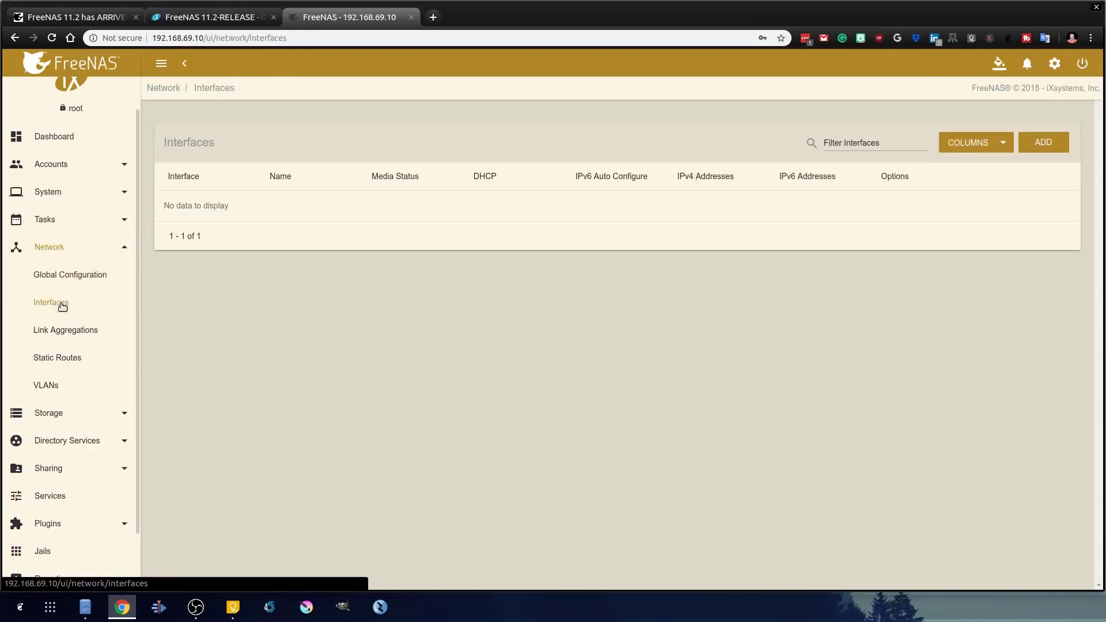
left_click(73, 334)
left_click(69, 361)
left_click(47, 383)
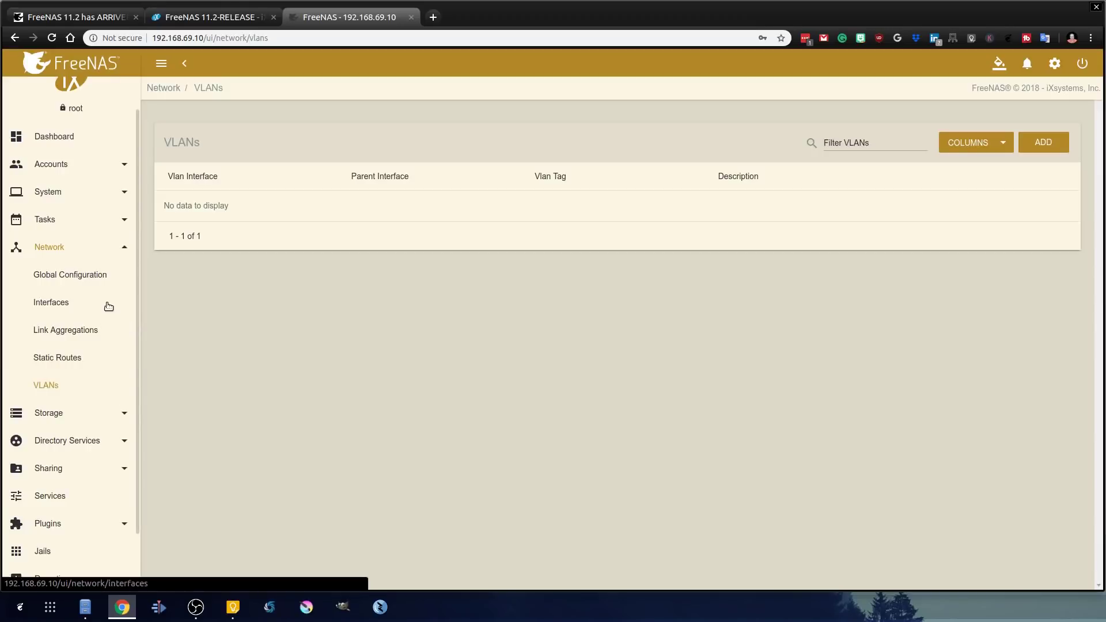
- Open the Storage > Pools overview, expand MainPool's datasets and glance at the dataset actions
left_click(59, 249)
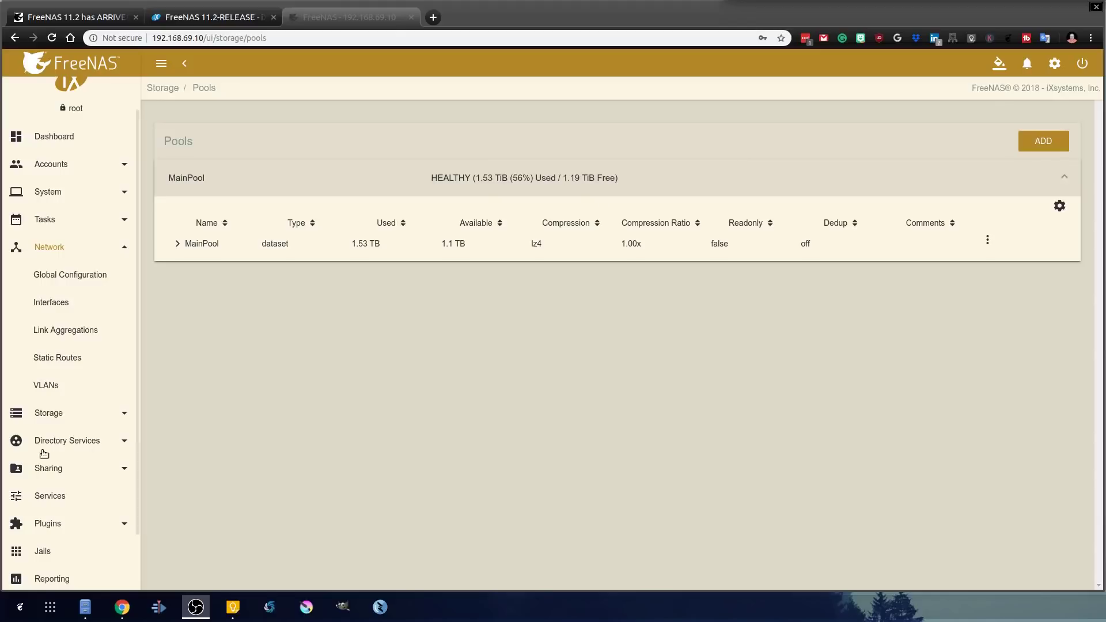
left_click(51, 413)
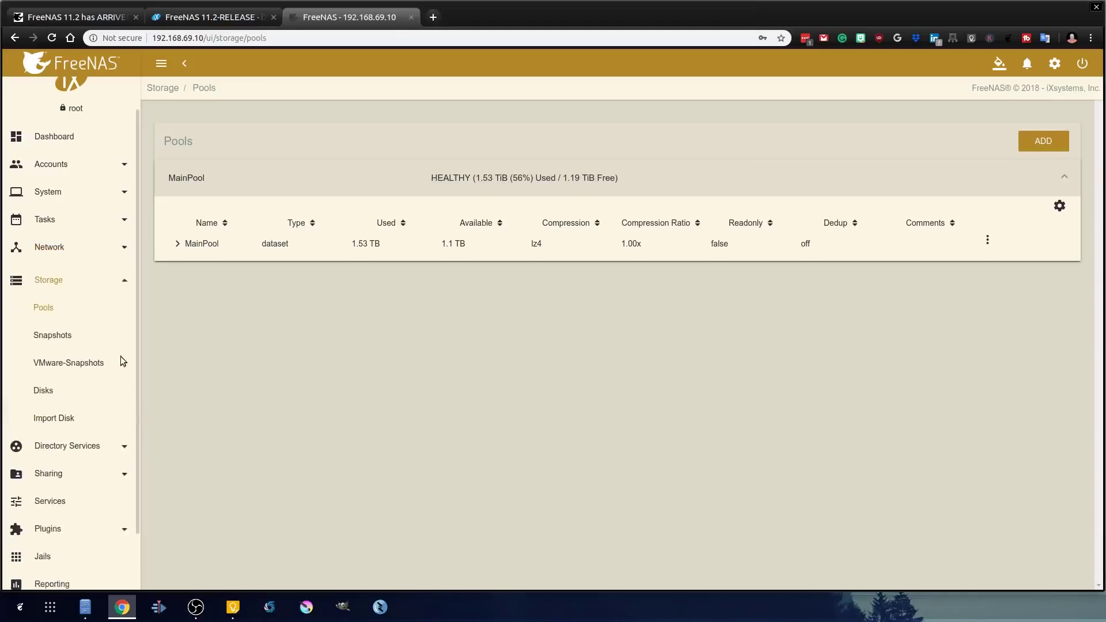
left_click(46, 303)
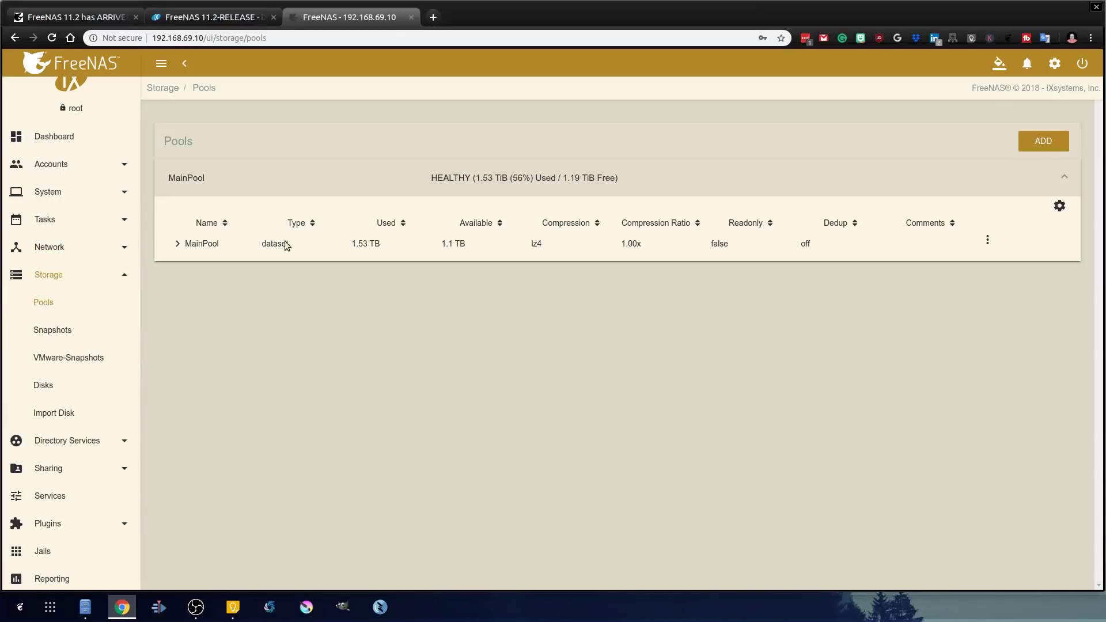
left_click(253, 185)
left_click(217, 192)
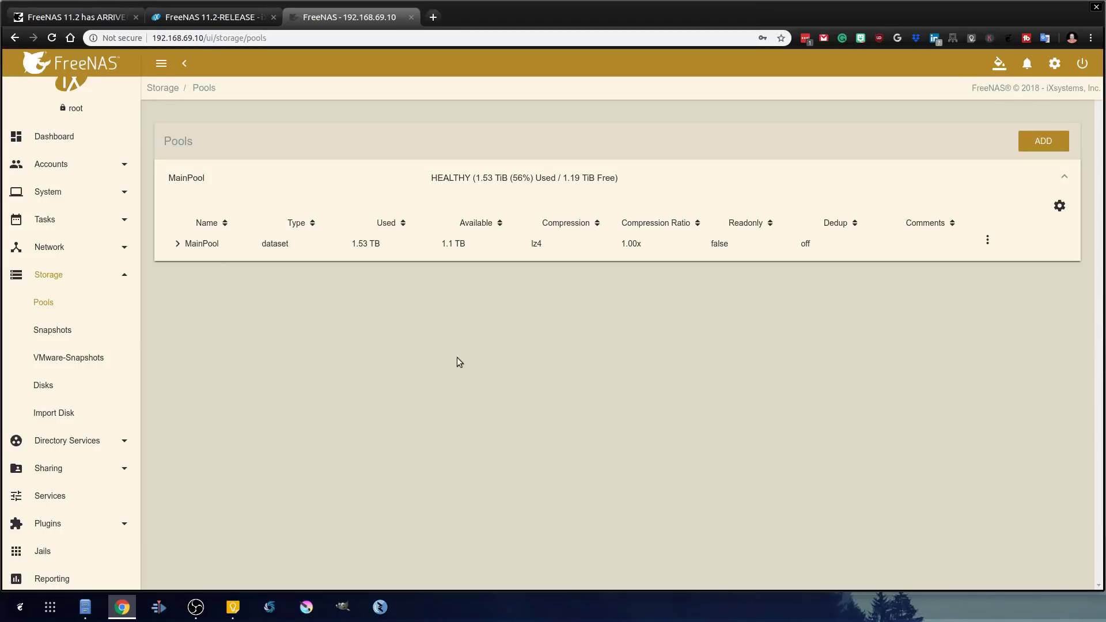
left_click(183, 249)
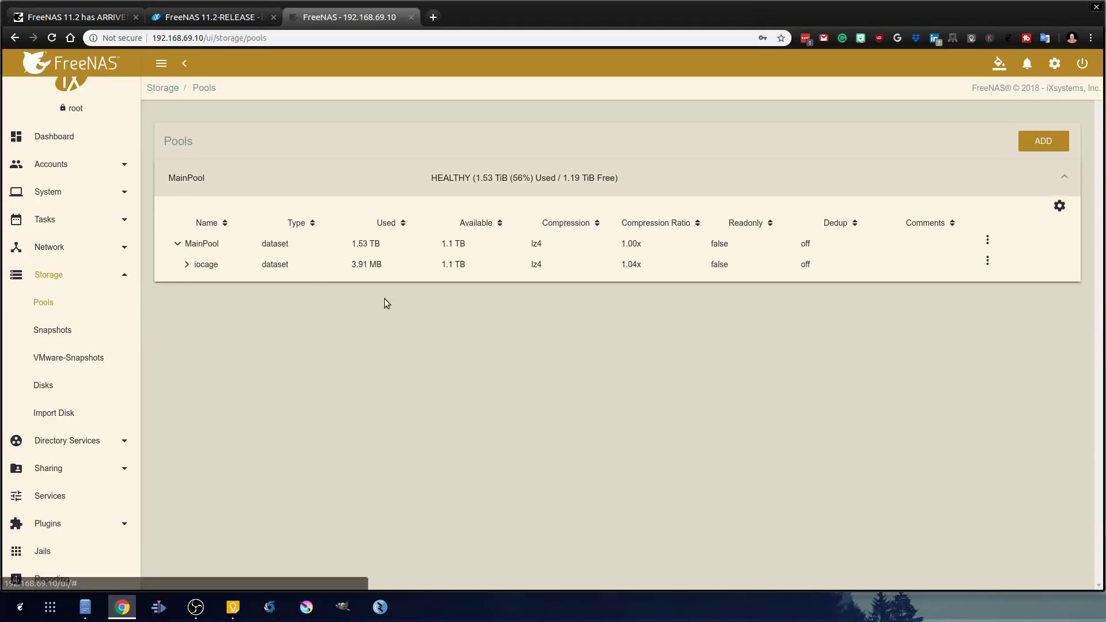
left_click(987, 242)
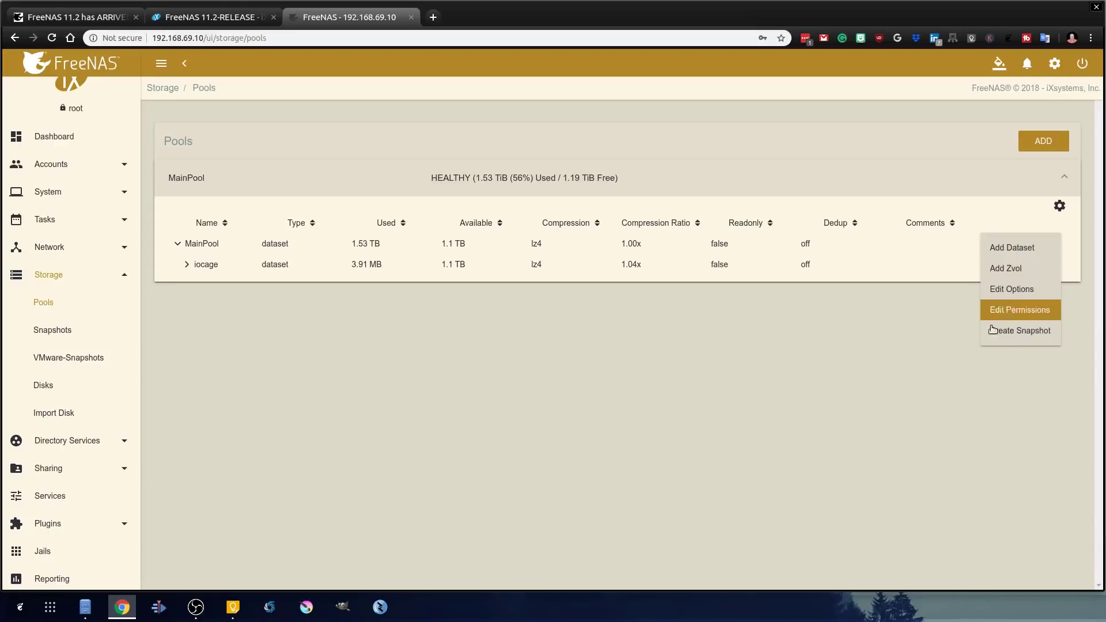
left_click(810, 367)
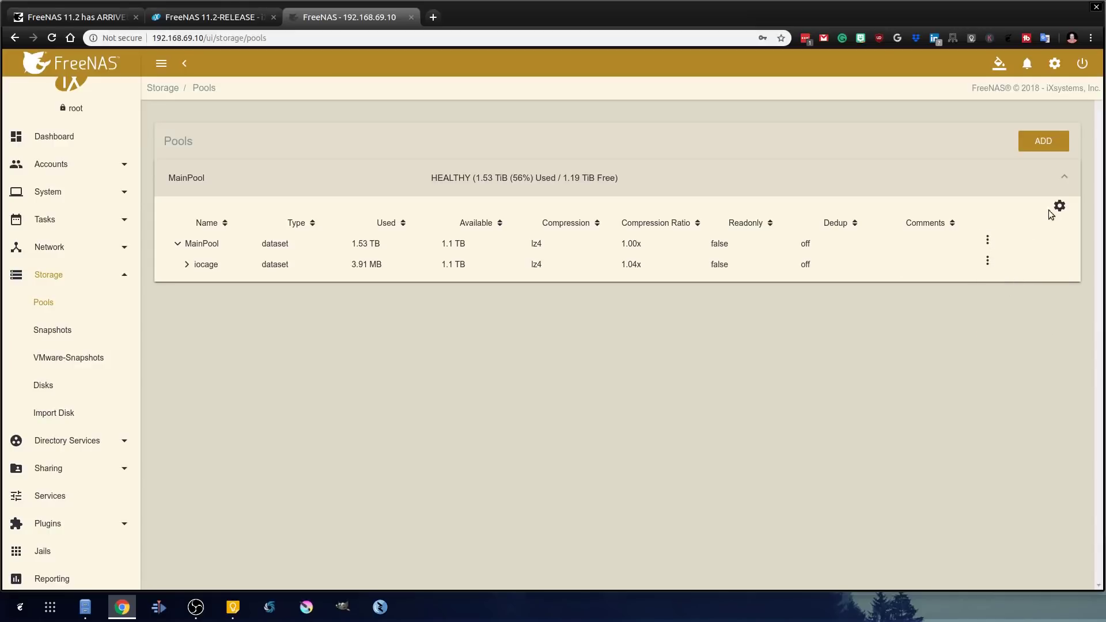
- View MainPool's status page and disk ada1p2's actions, then return to Pools and MainPool's gear menu
left_click(1057, 209)
left_click(1031, 275)
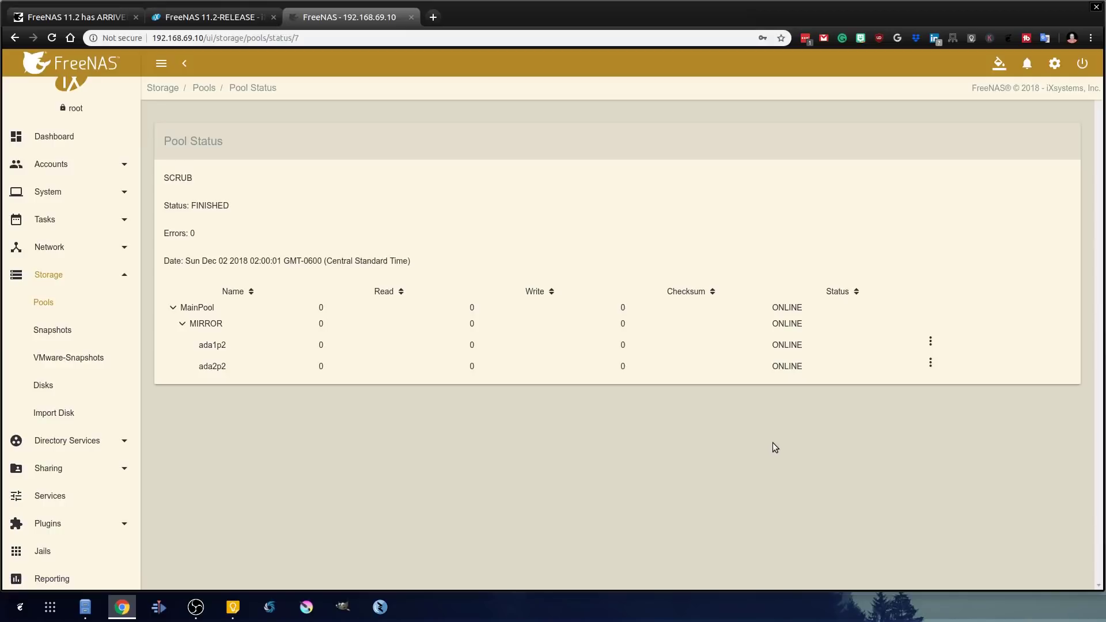
left_click(933, 342)
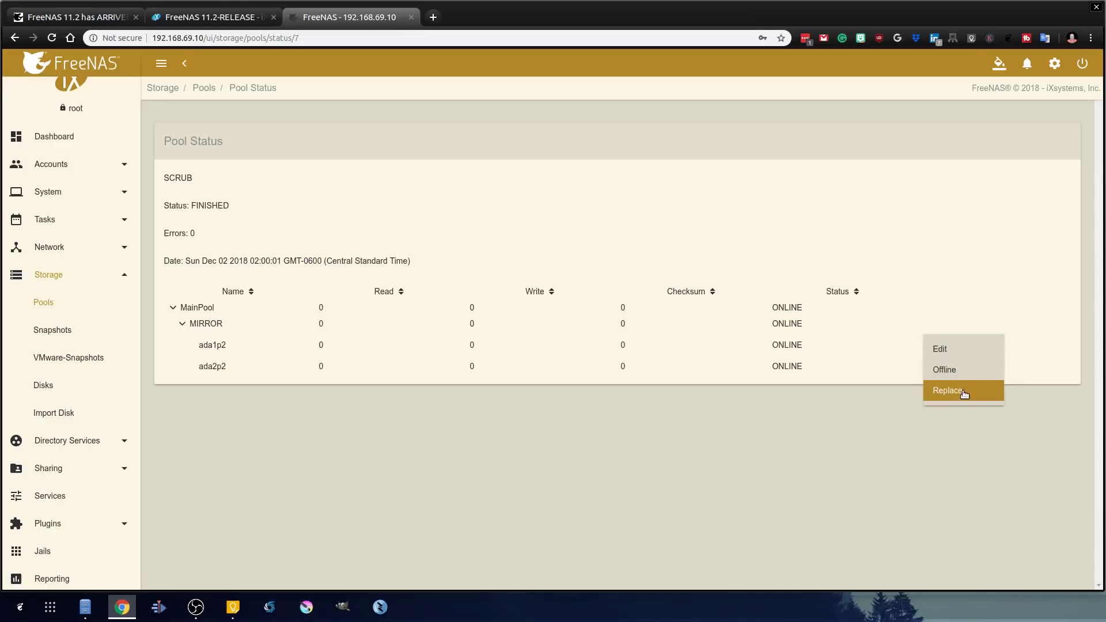
left_click(614, 503)
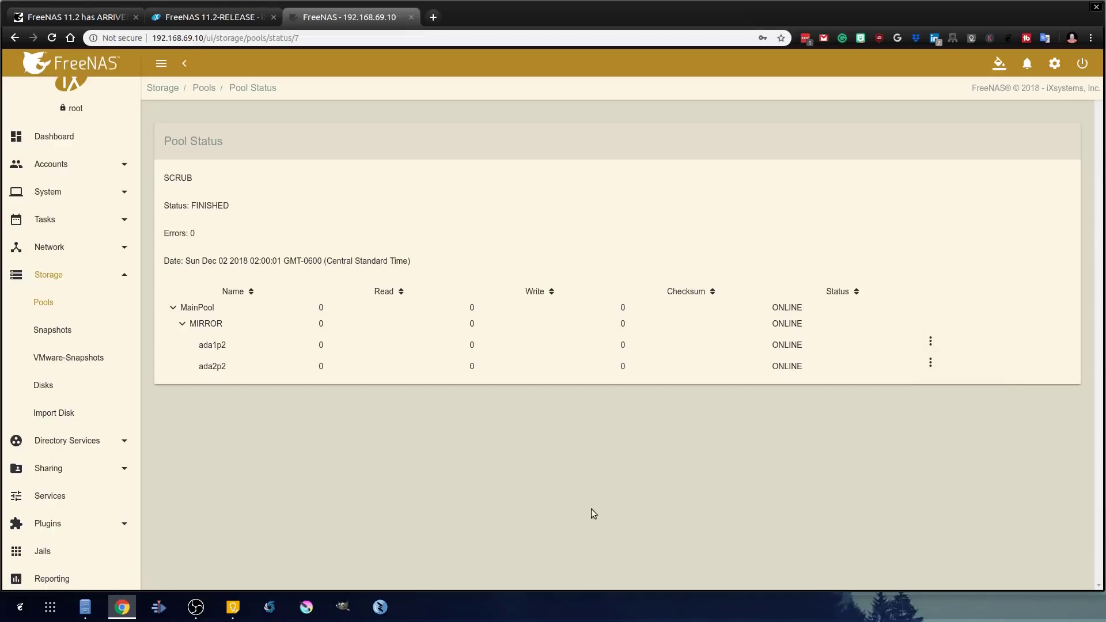
left_click(51, 307)
left_click(1059, 206)
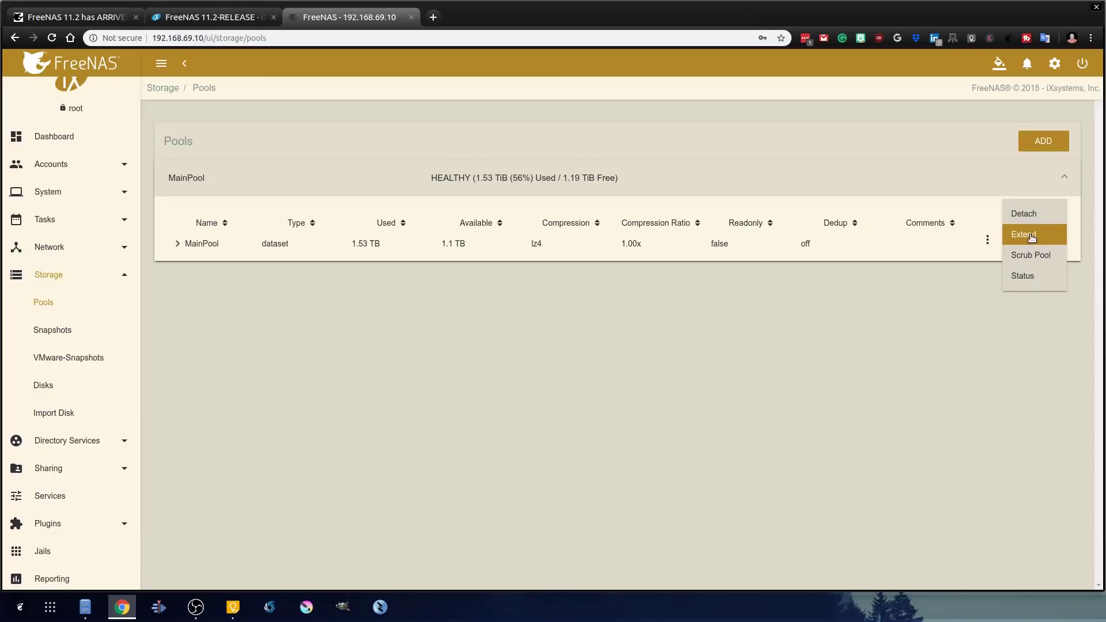
- Browse the Snapshots and VMware-Snapshots lists, then open the Disks list
left_click(61, 333)
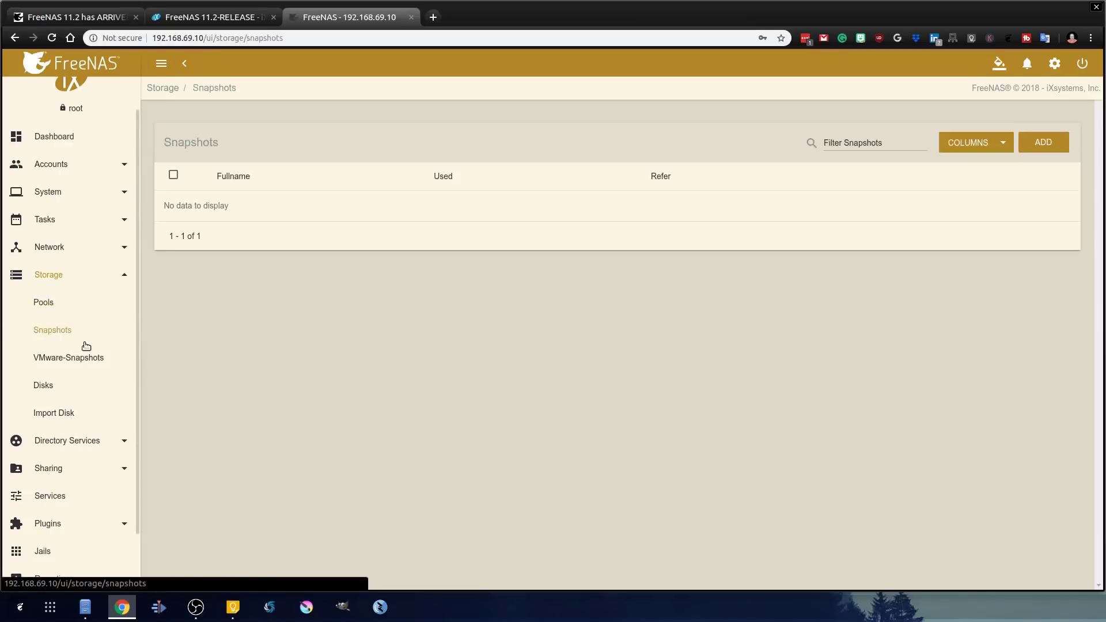
left_click(67, 364)
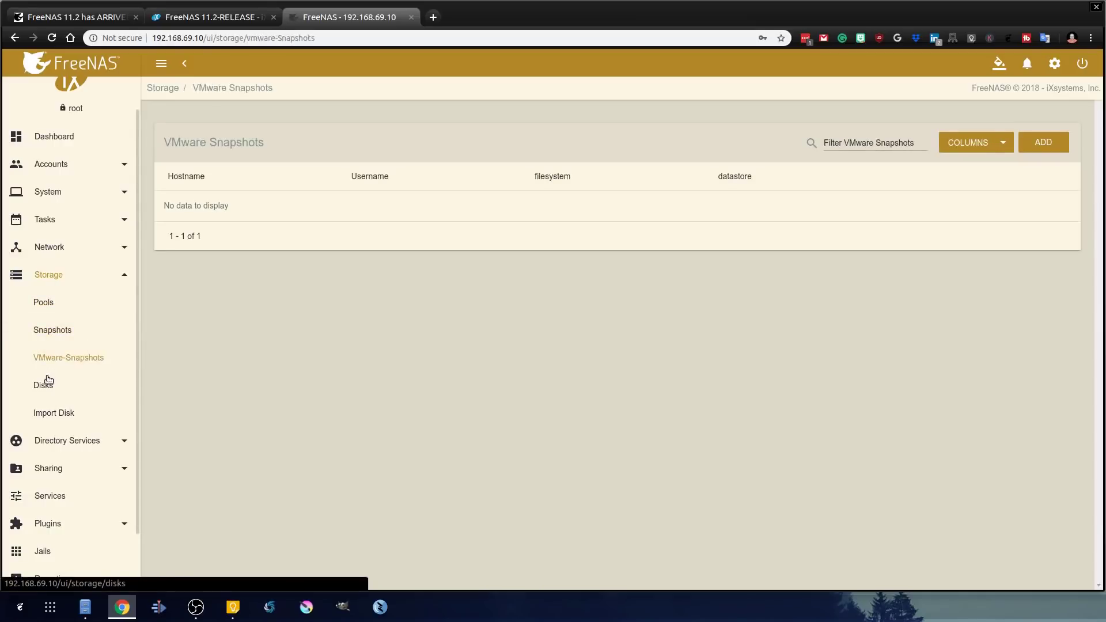
left_click(46, 384)
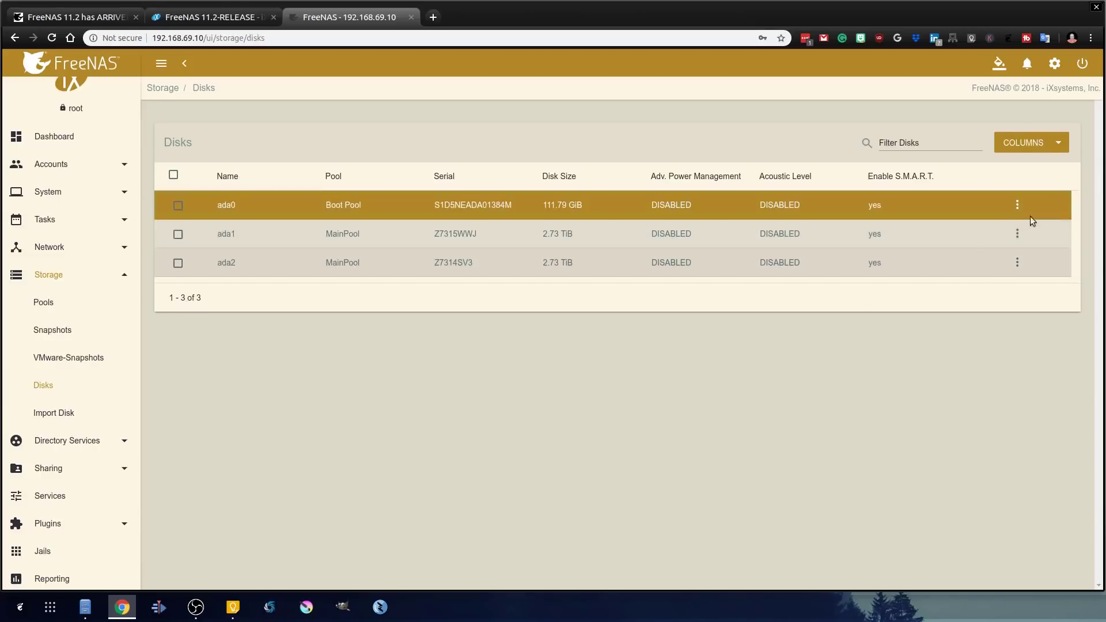
- Check ada0's actions, then open ada1's Edit form and cancel without saving
left_click(1019, 204)
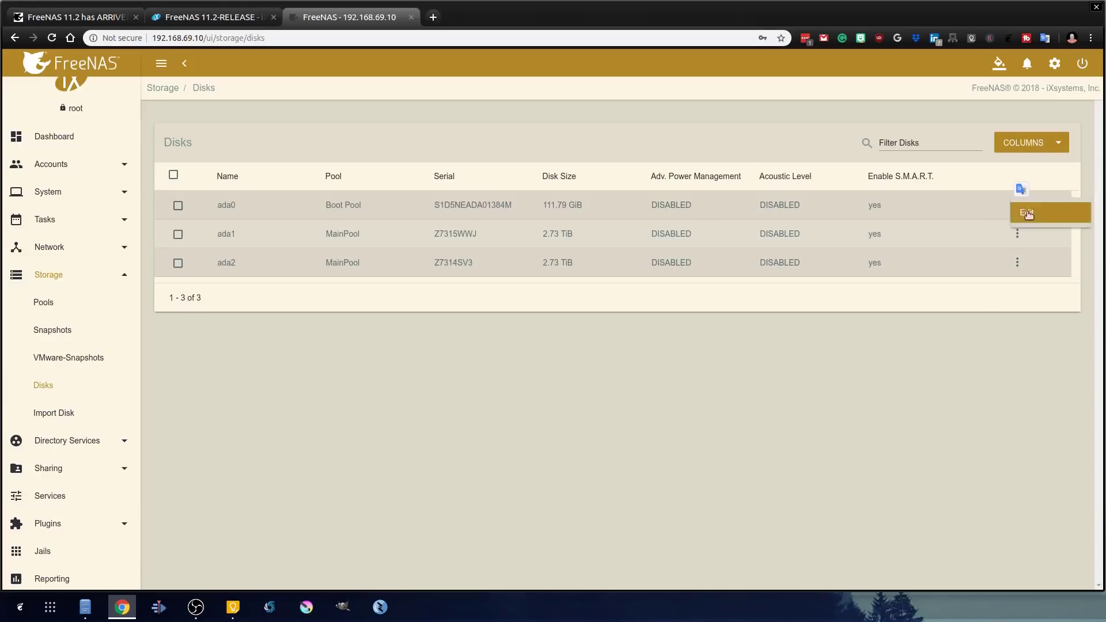
left_click(933, 372)
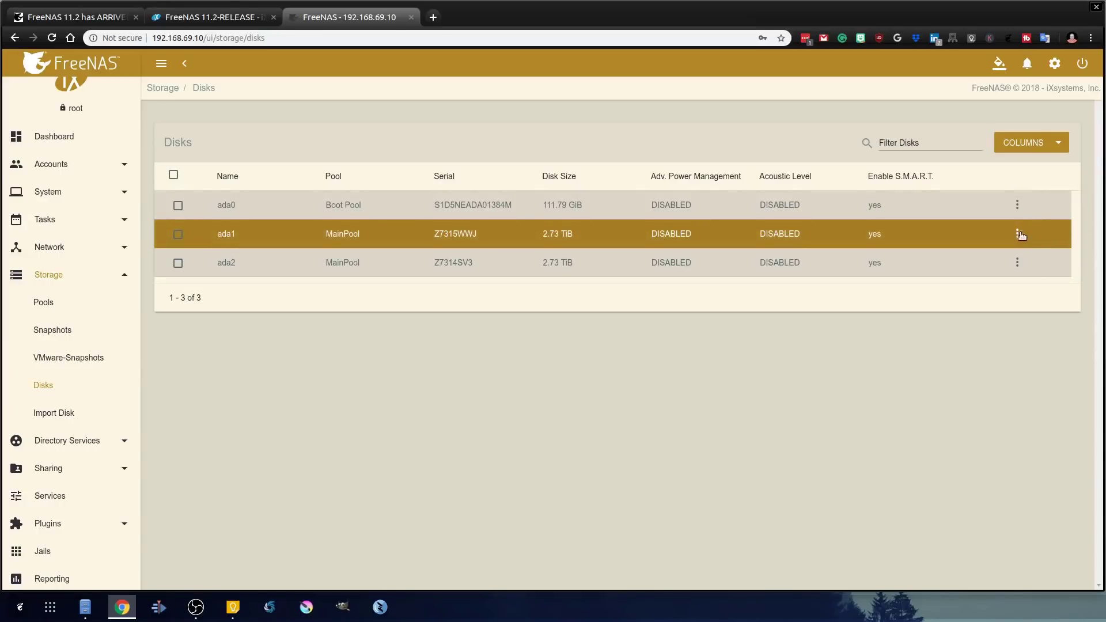
left_click(1017, 233)
left_click(1026, 241)
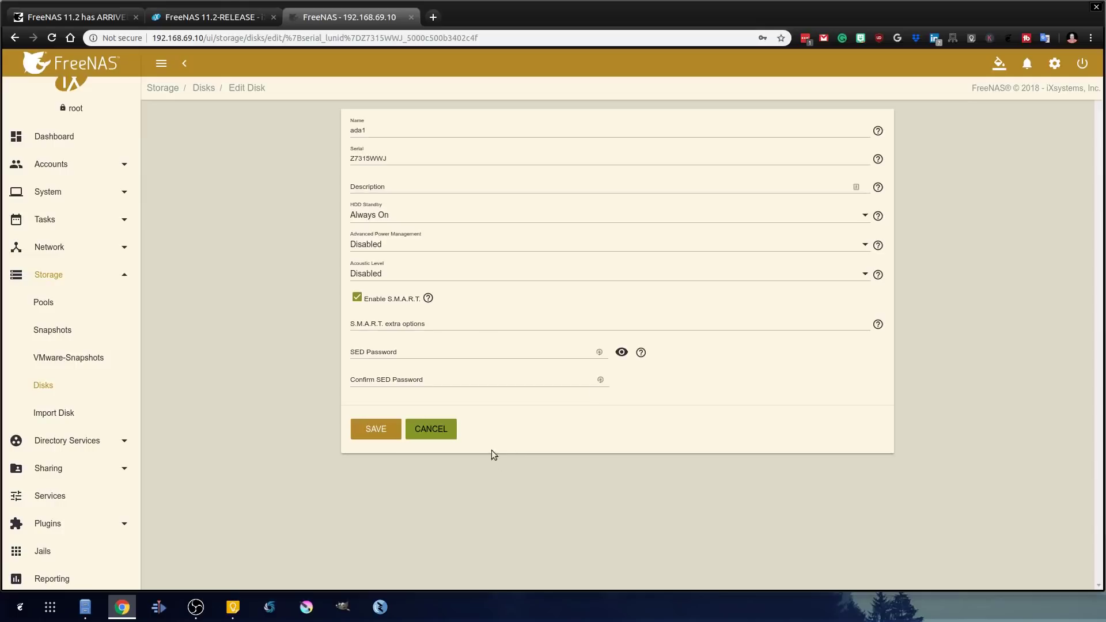
left_click(450, 430)
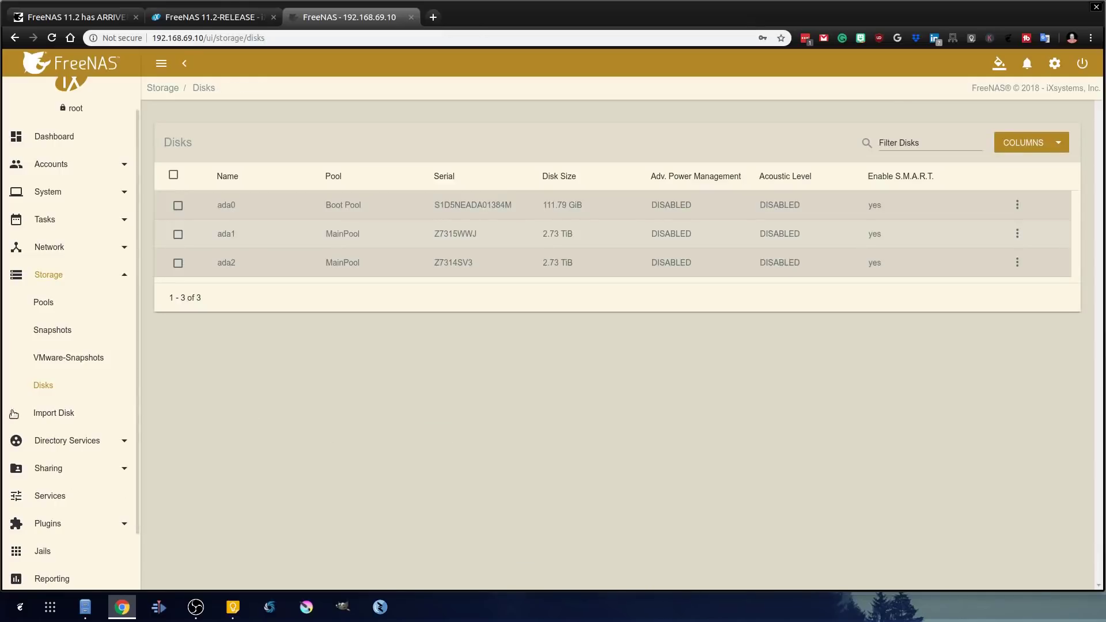
- Look at the Import Disk page's available disks, then return to the Pools overview
left_click(61, 414)
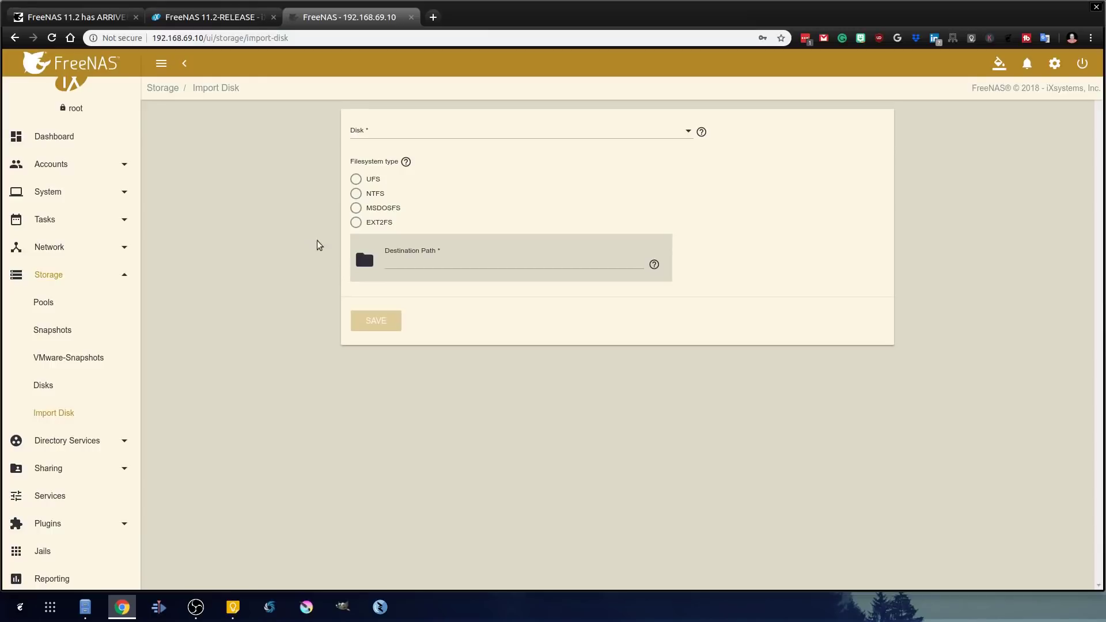
left_click(402, 136)
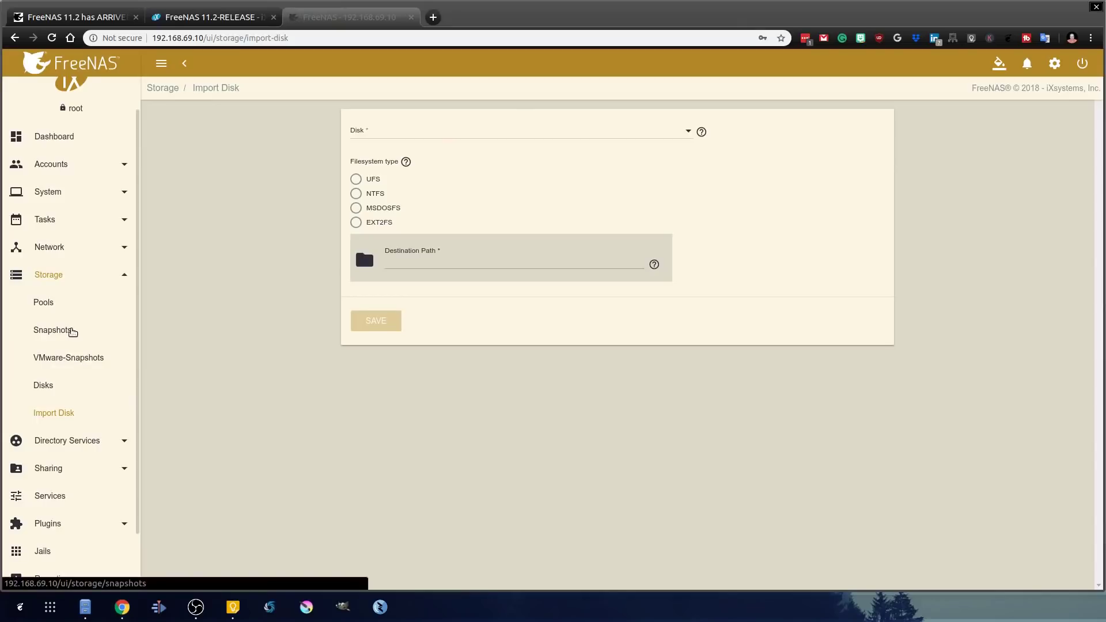
left_click(49, 306)
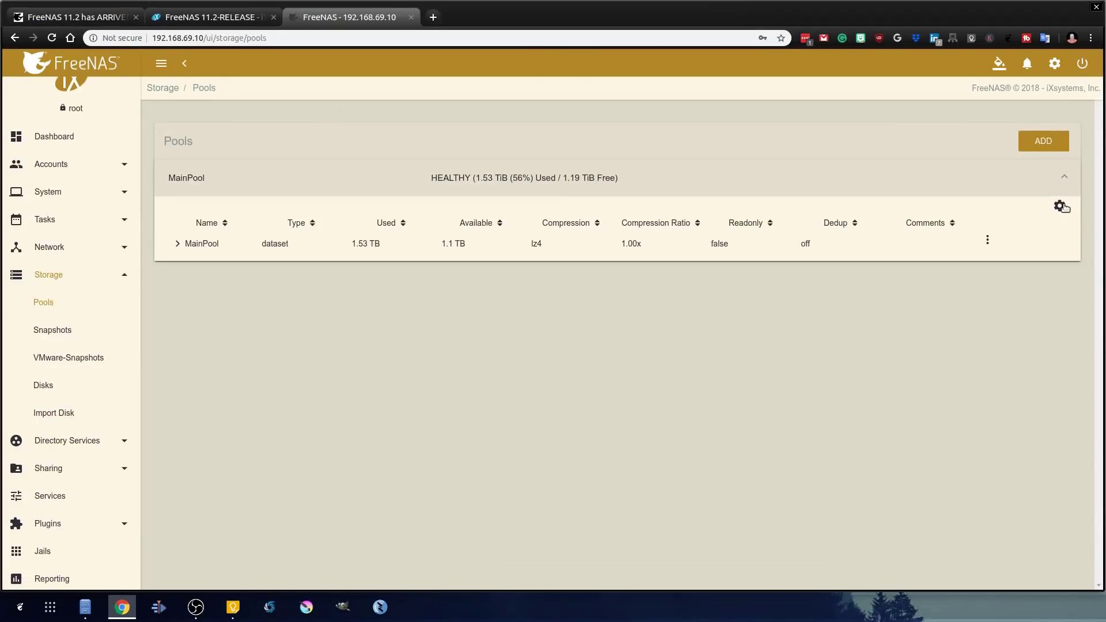
- Add a pool choosing 'Import an existing pool', then collapse the Storage and Directory Services sidebar sections
left_click(1048, 145)
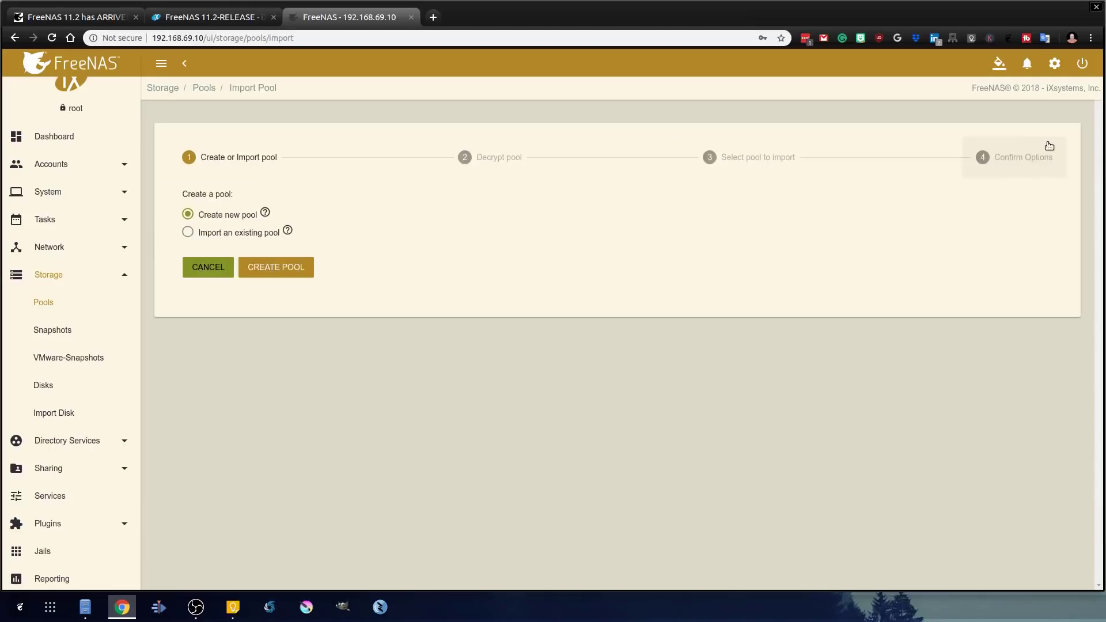
left_click(188, 235)
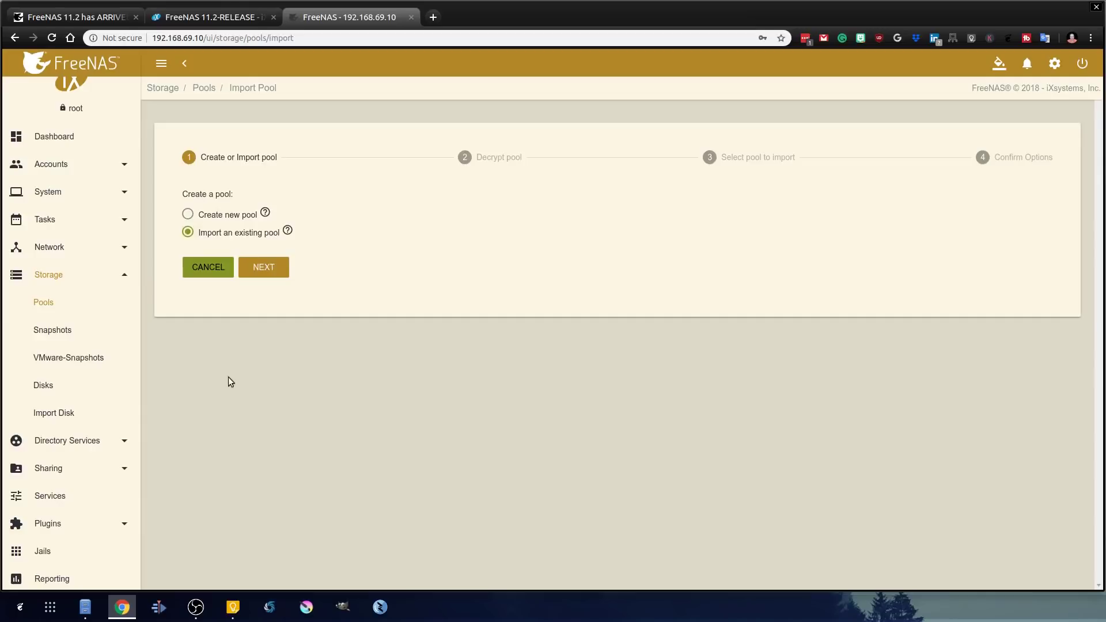
left_click(49, 274)
left_click(64, 303)
left_click(69, 301)
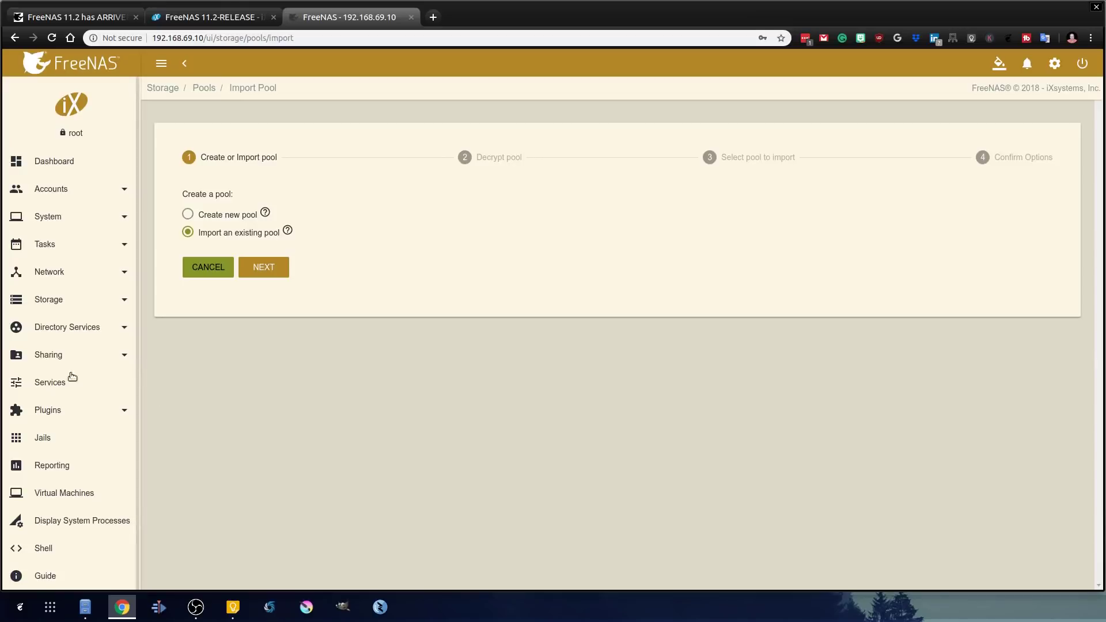
- Expand Sharing and look over the Unix (NFS) and Windows (SMB) share lists
left_click(57, 354)
scroll(92, 397, "down", 2)
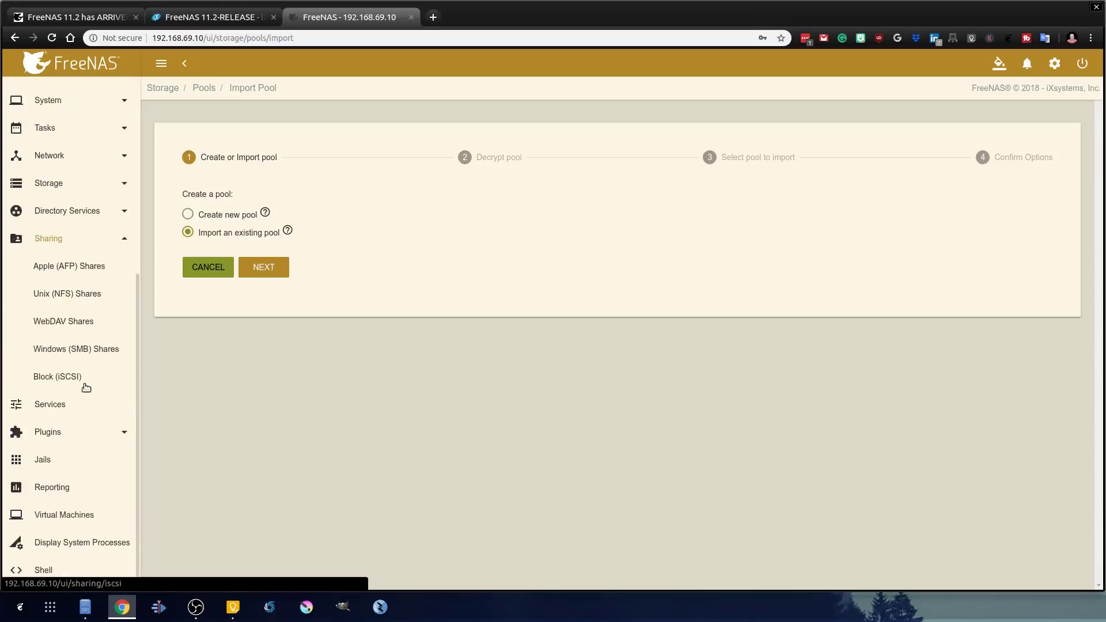
left_click(74, 296)
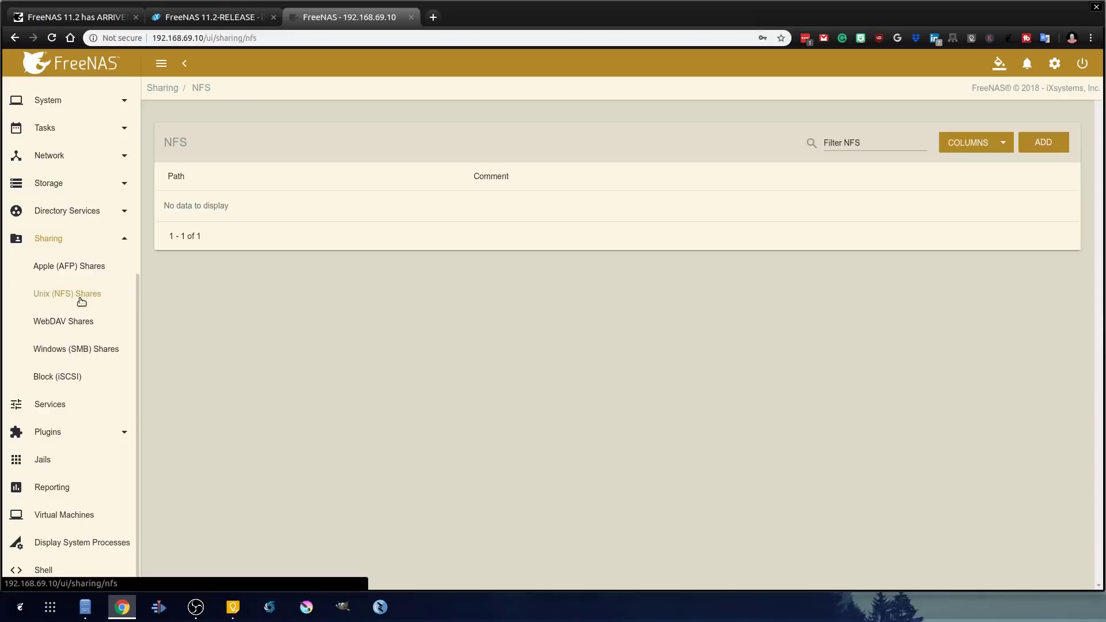
left_click(79, 349)
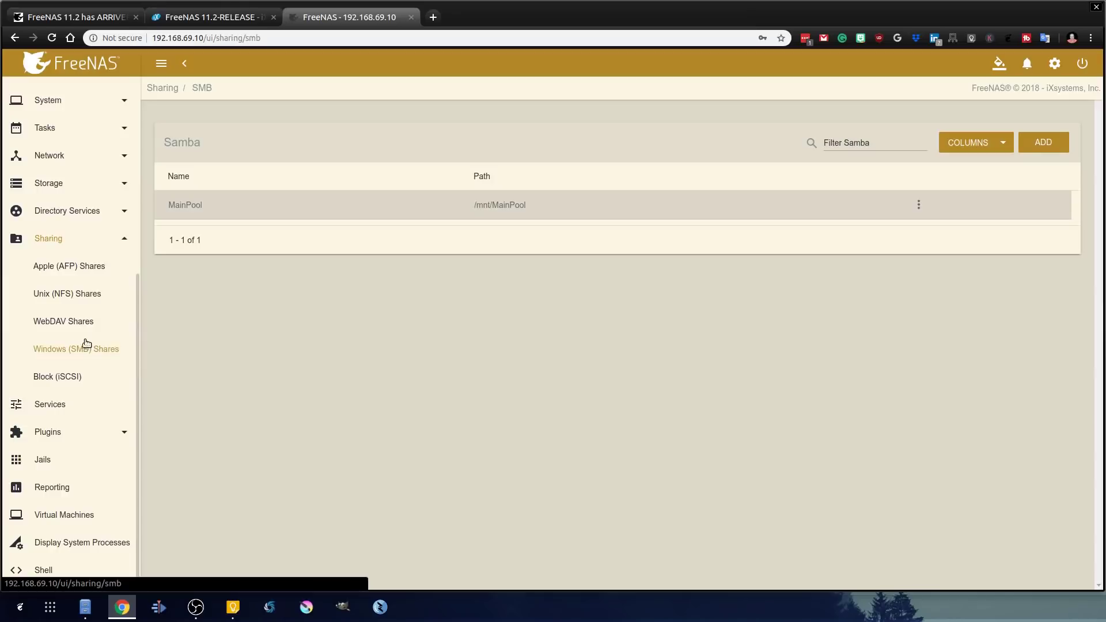
- Open Block (iSCSI) sharing and view its Portals and Initiators tabs
left_click(53, 379)
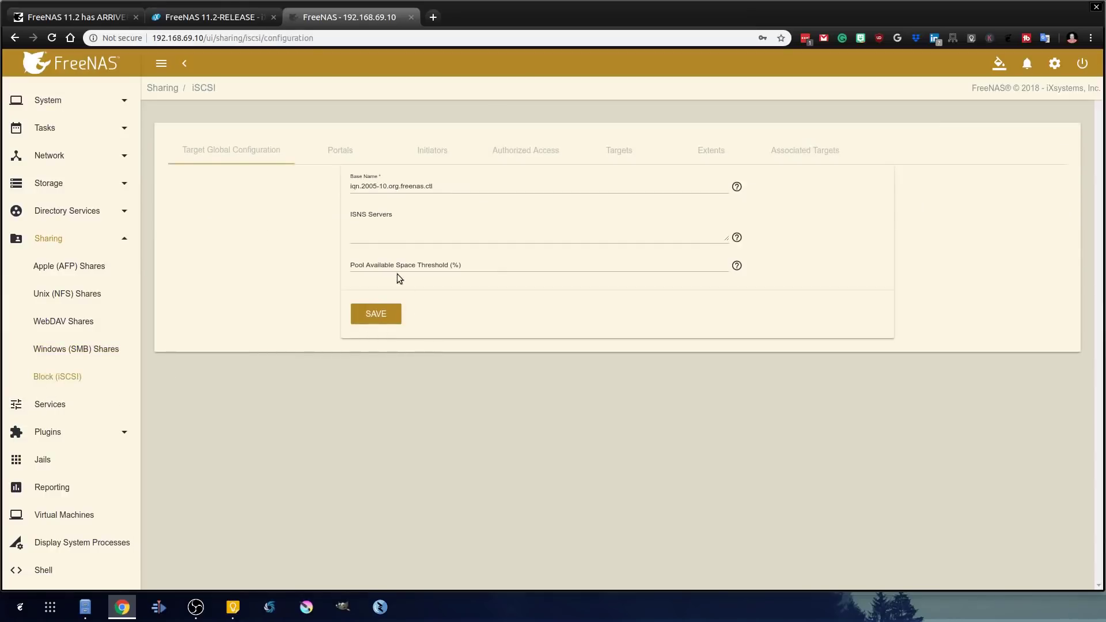
left_click(345, 155)
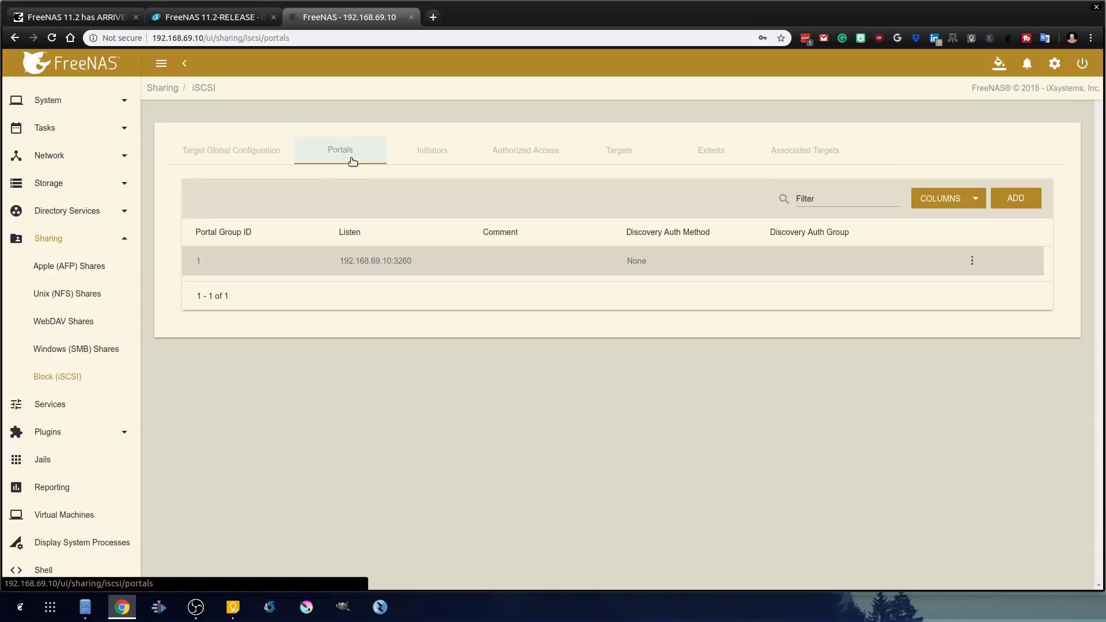
left_click(431, 154)
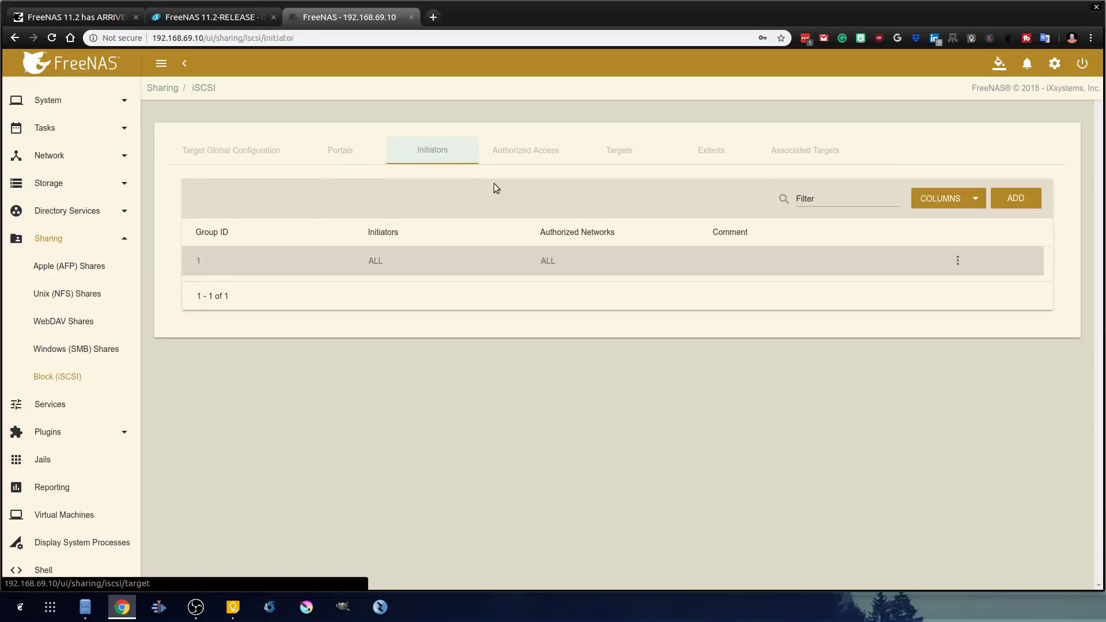
- Collapse Sharing and scroll through the 17 services, noting only S.M.A.R.T. and SMB running
left_click(50, 241)
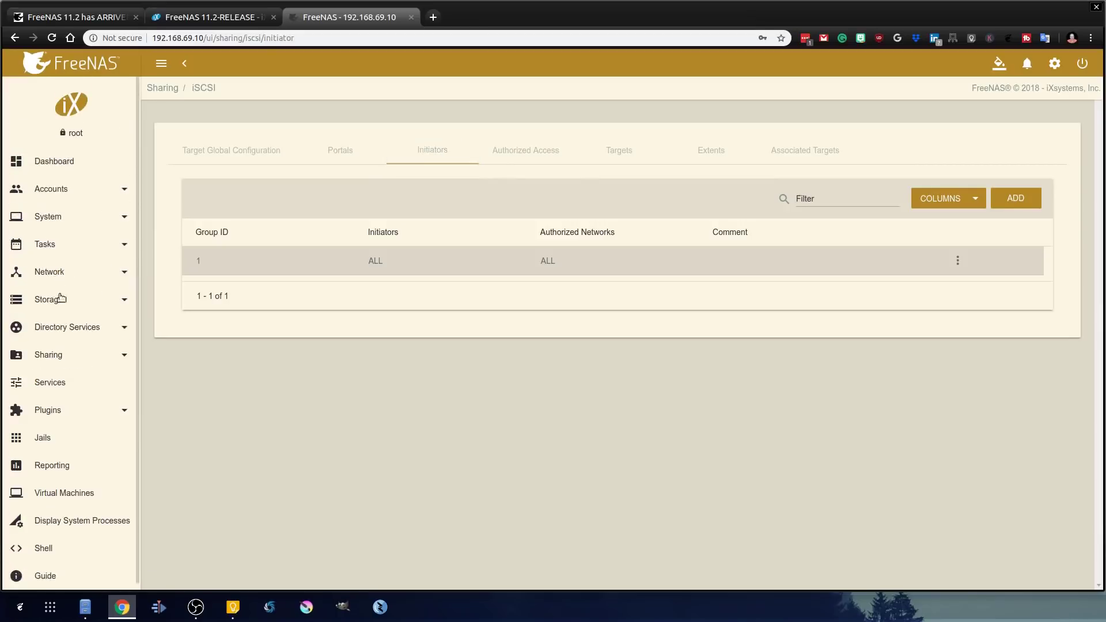
left_click(62, 383)
scroll(413, 413, "down", 3)
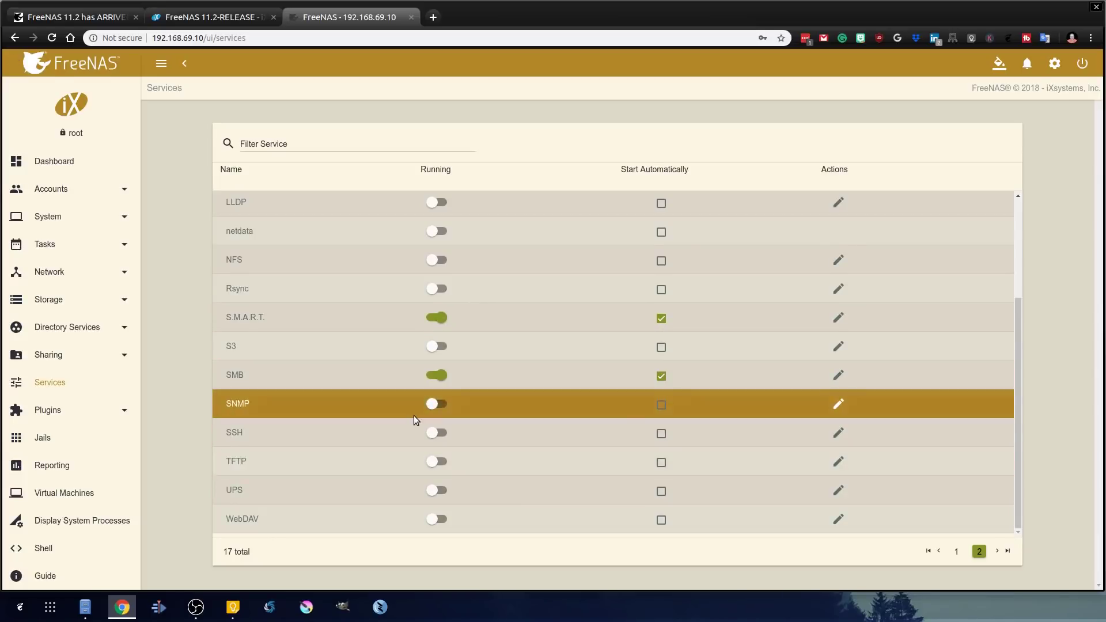
scroll(471, 371, "up", 3)
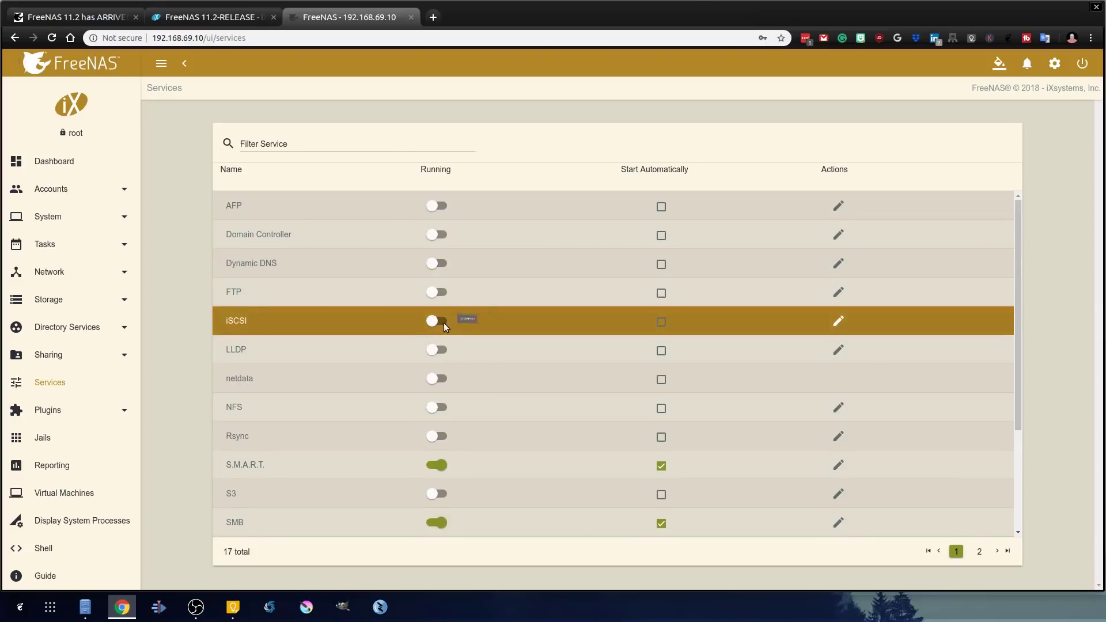
scroll(482, 347, "down", 1)
scroll(482, 347, "down", 4)
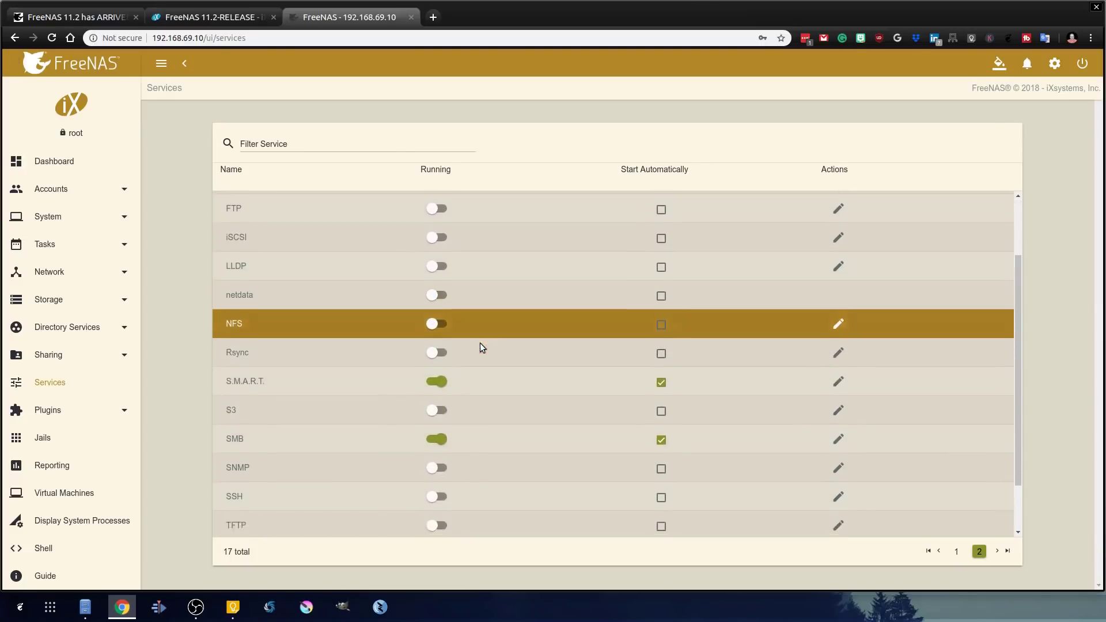
scroll(456, 318, "down", 1)
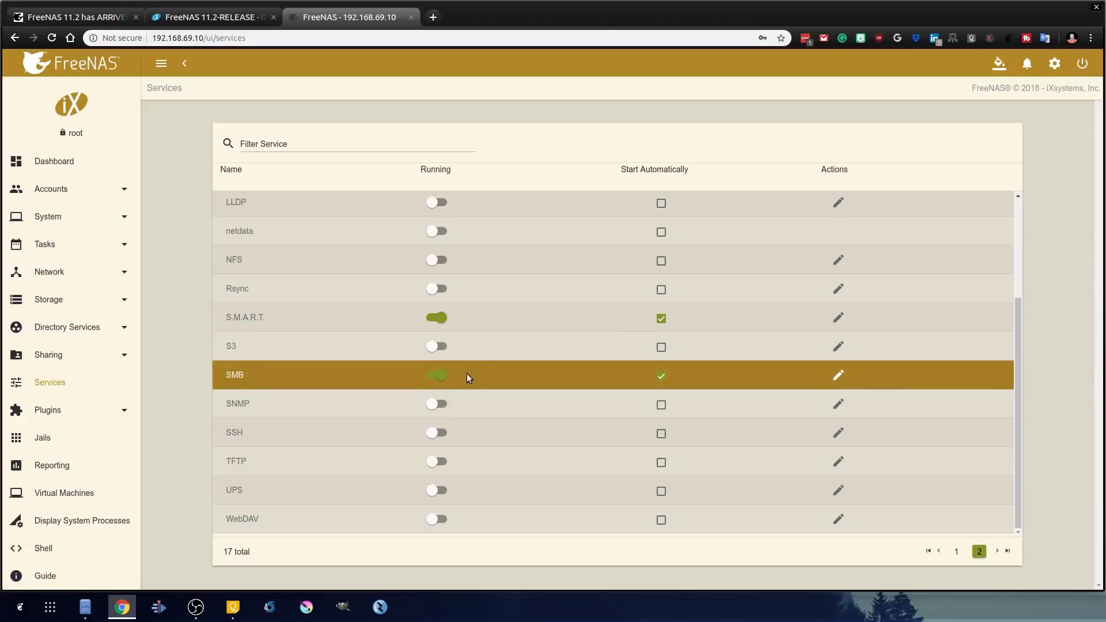
- Expand Plugins, view the Jails list, then open the CPU Reporting graphs
left_click(58, 413)
left_click(52, 448)
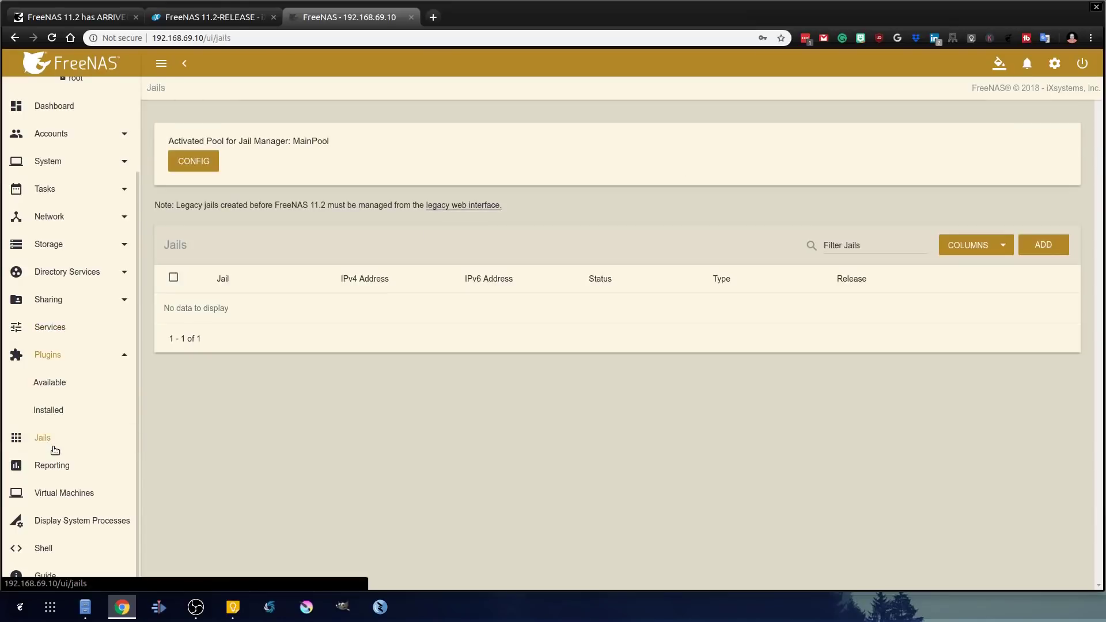
left_click(58, 461)
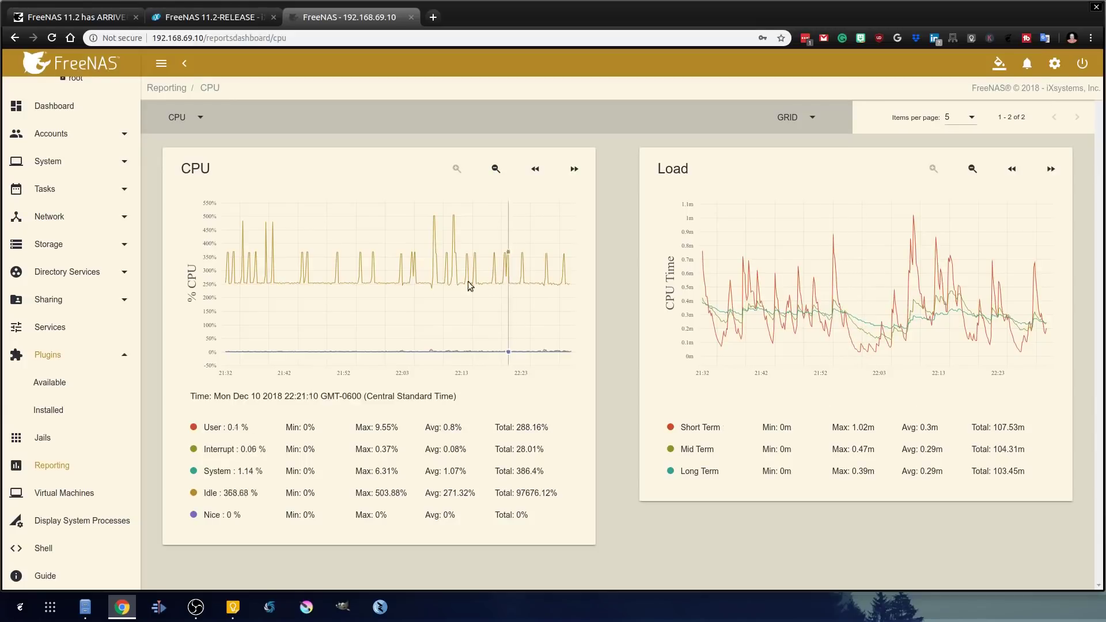
- Switch the report to Disk with all devices selected and scroll the ada0, ada1, ada2, da0 charts
left_click(185, 117)
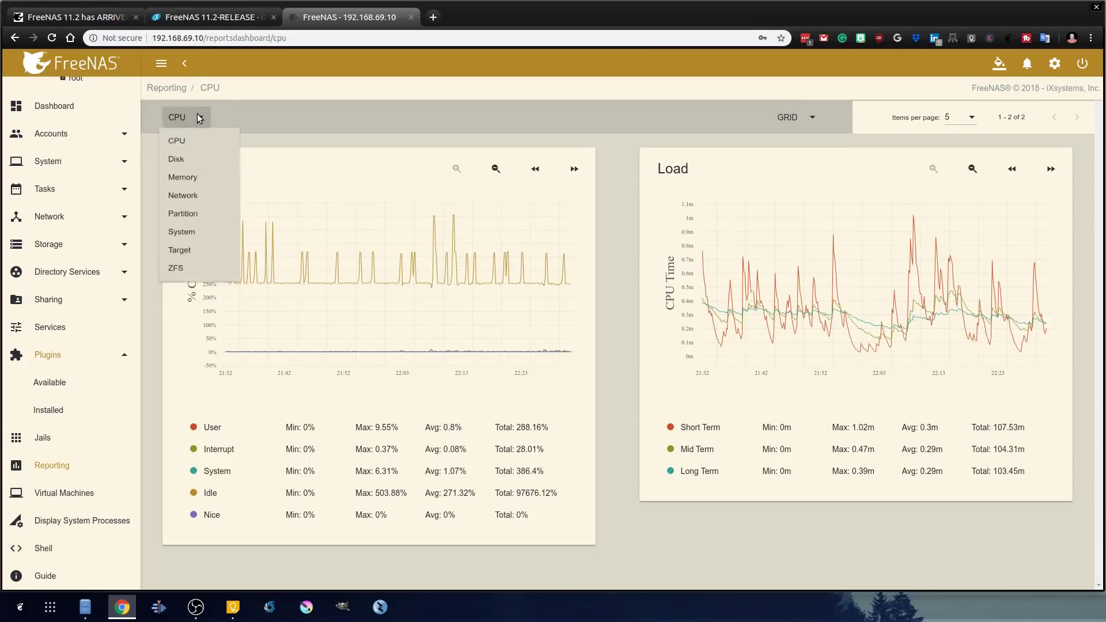
left_click(178, 166)
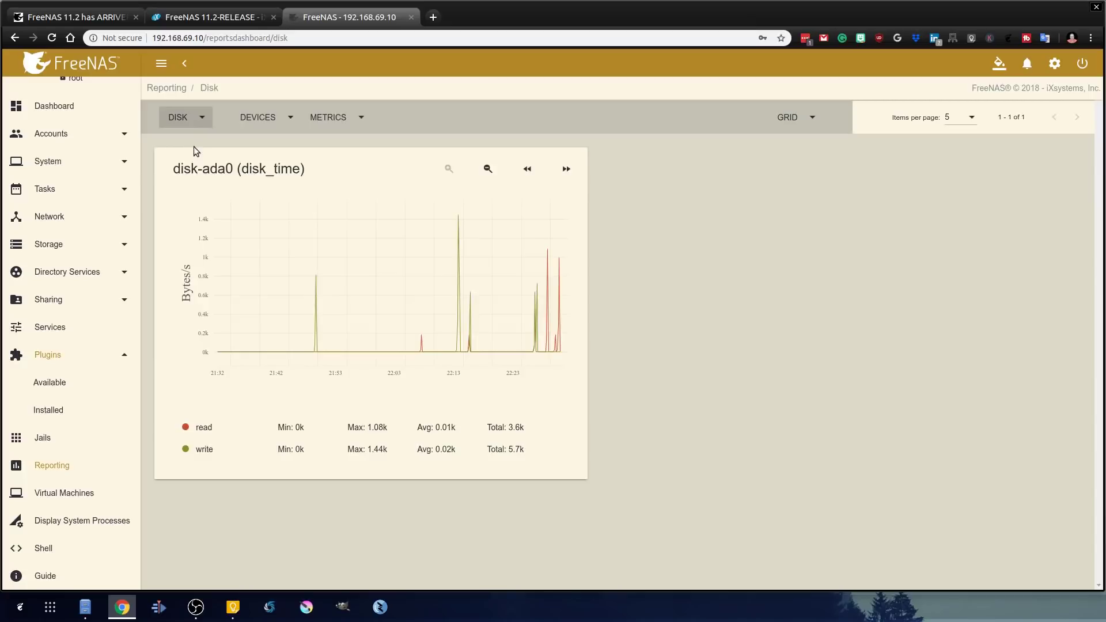
left_click(289, 117)
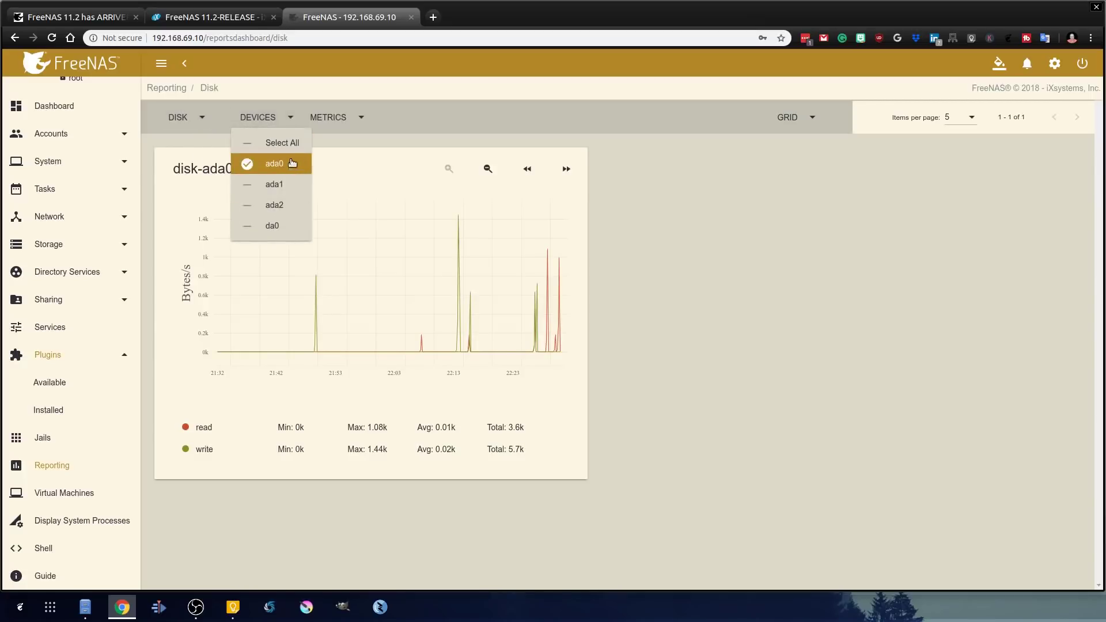
left_click(278, 143)
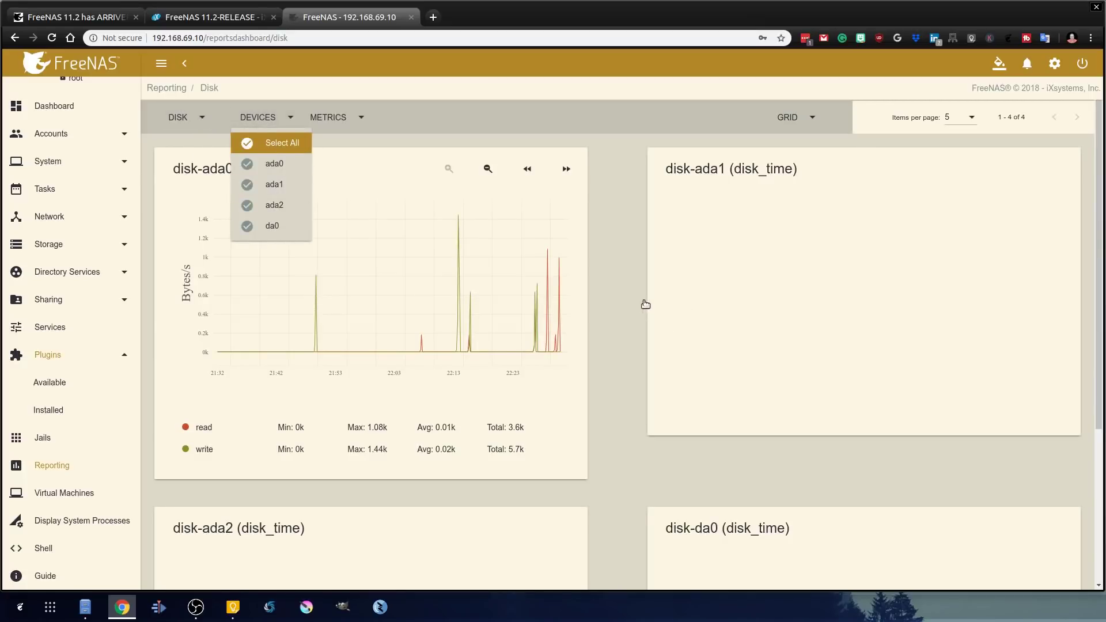
left_click(600, 307)
scroll(599, 308, "down", 4)
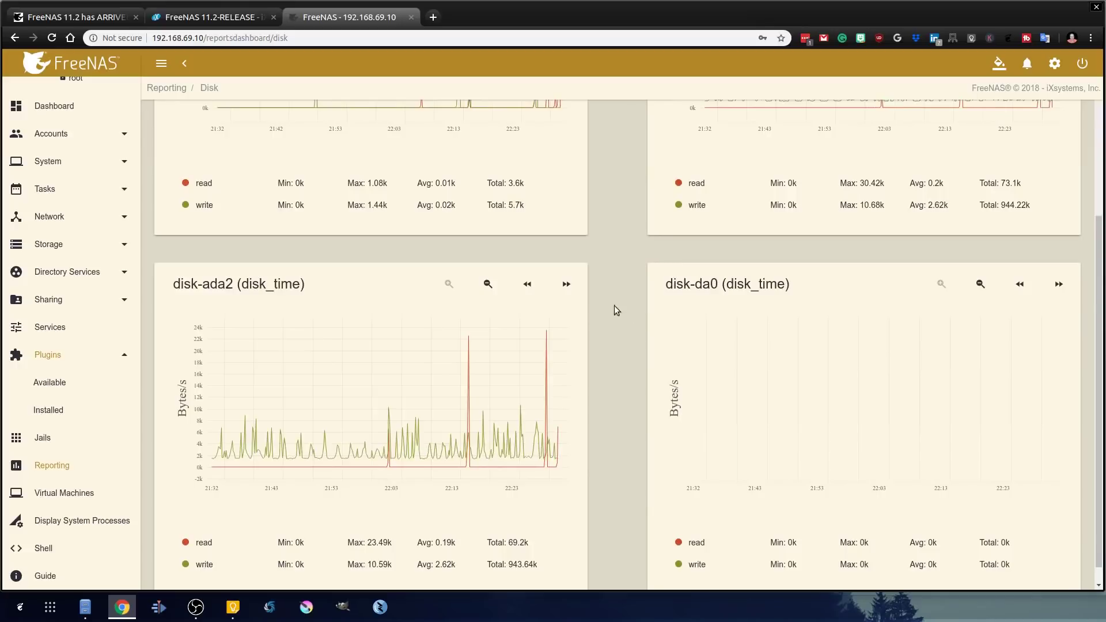
scroll(599, 301, "down", 1)
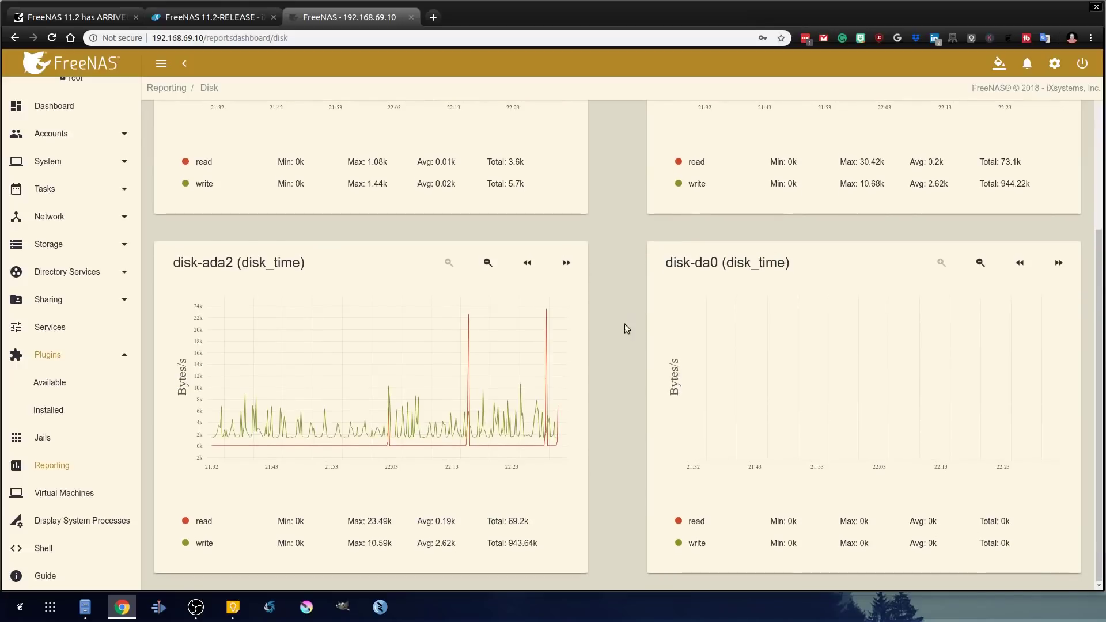
scroll(611, 345, "up", 5)
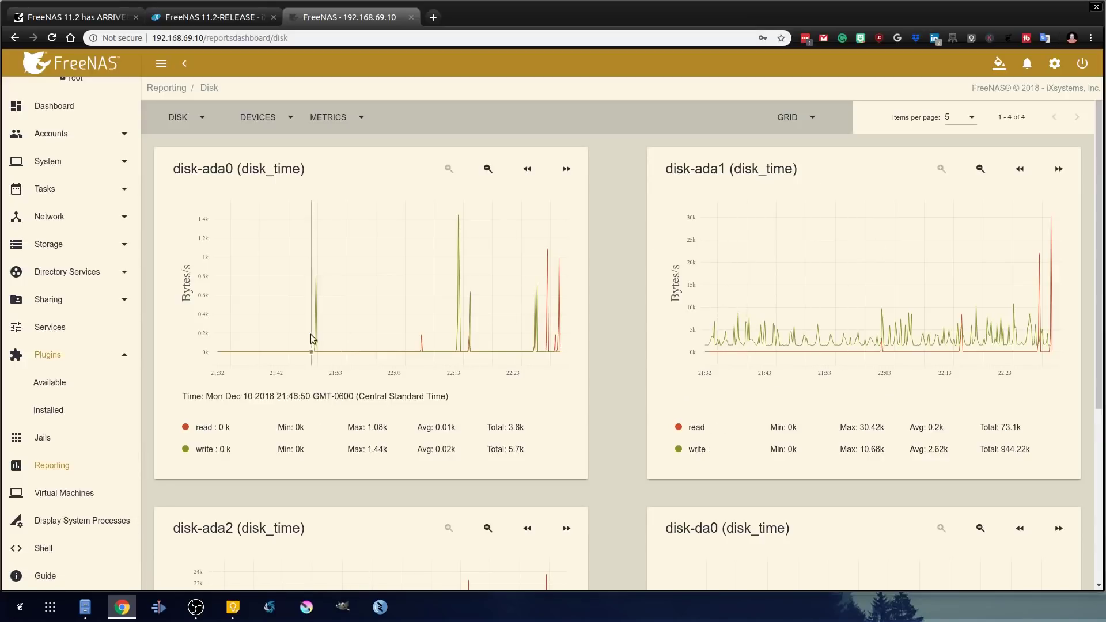
scroll(354, 304, "down", 2)
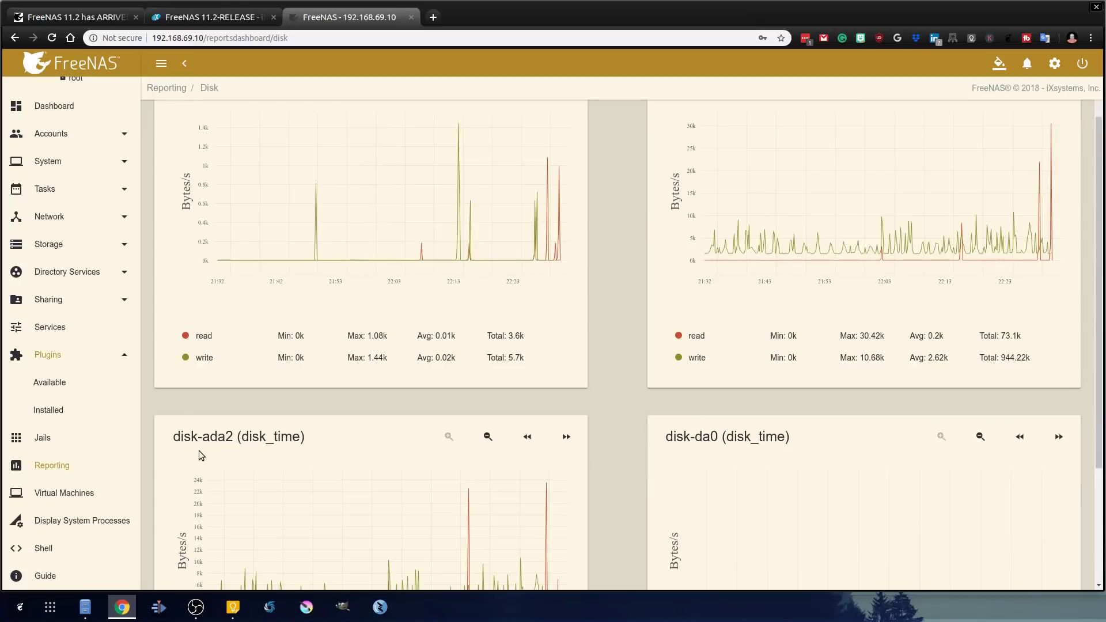
- View the Virtual Machines and Display System Processes pages, then open the Shell's root prompt
left_click(46, 493)
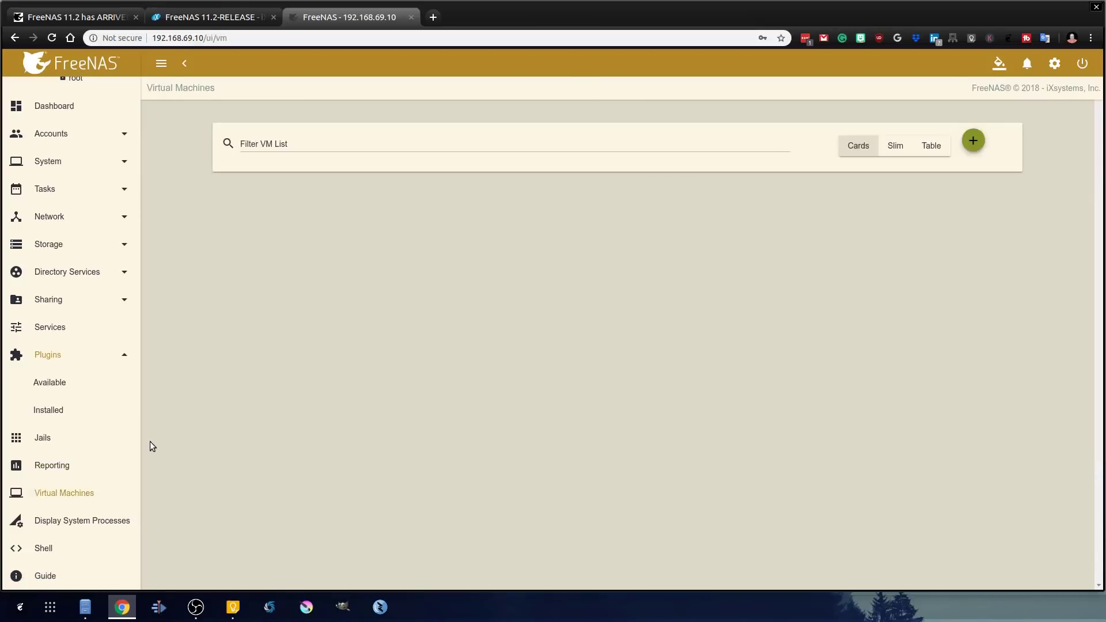
left_click(66, 521)
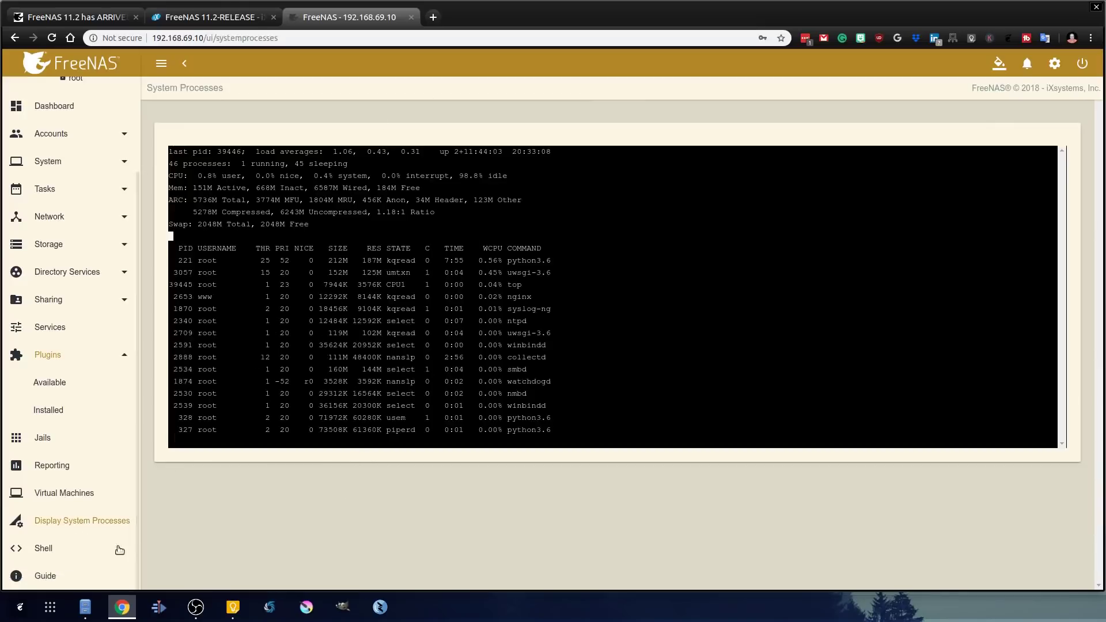
left_click(36, 551)
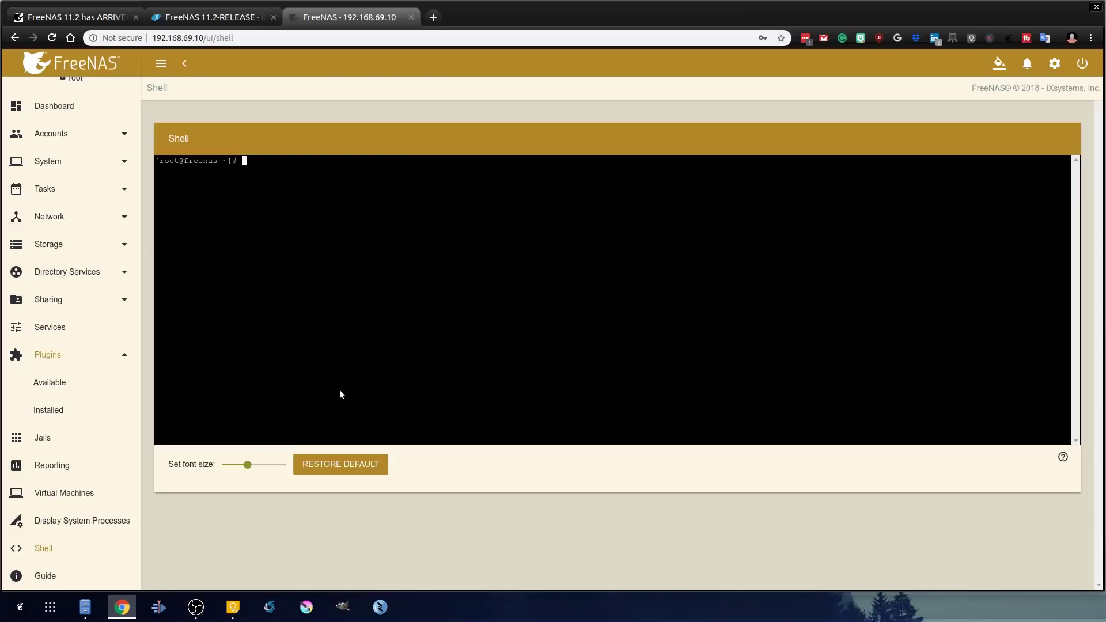
key("alt+Tab")
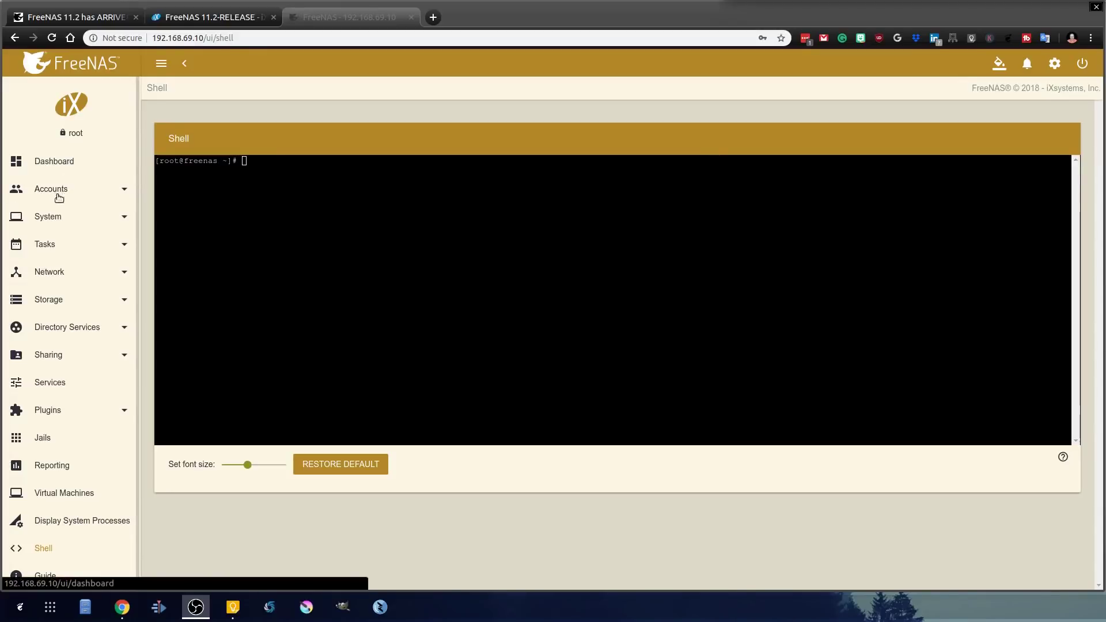
- Under System > General, use SAVE CONFIG and confirm SAVE to download the configuration .db
left_click(72, 217)
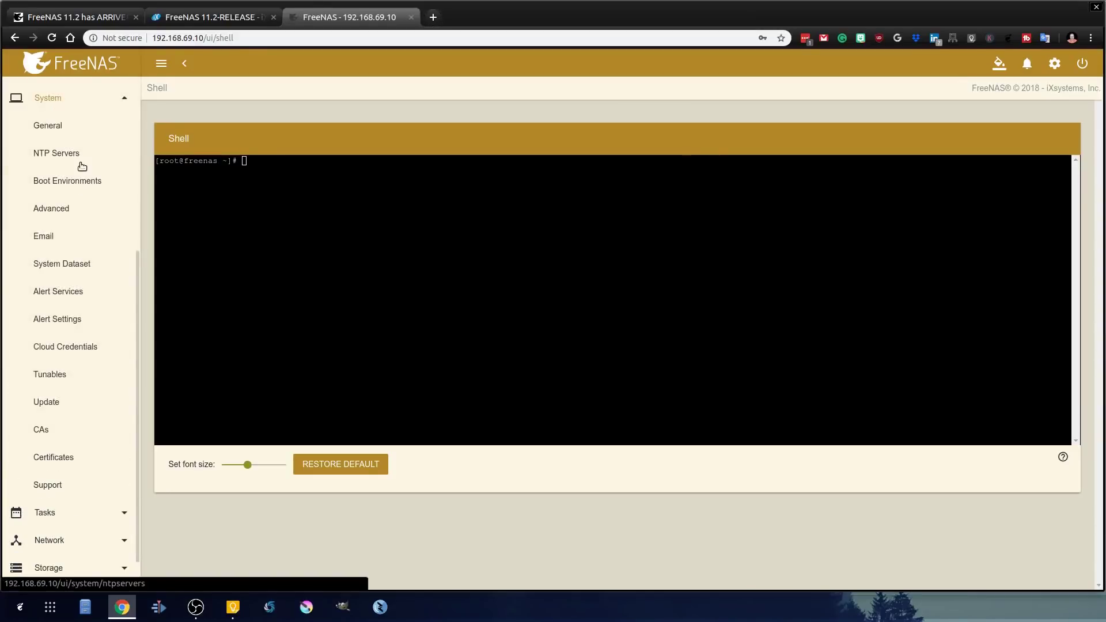
left_click(48, 133)
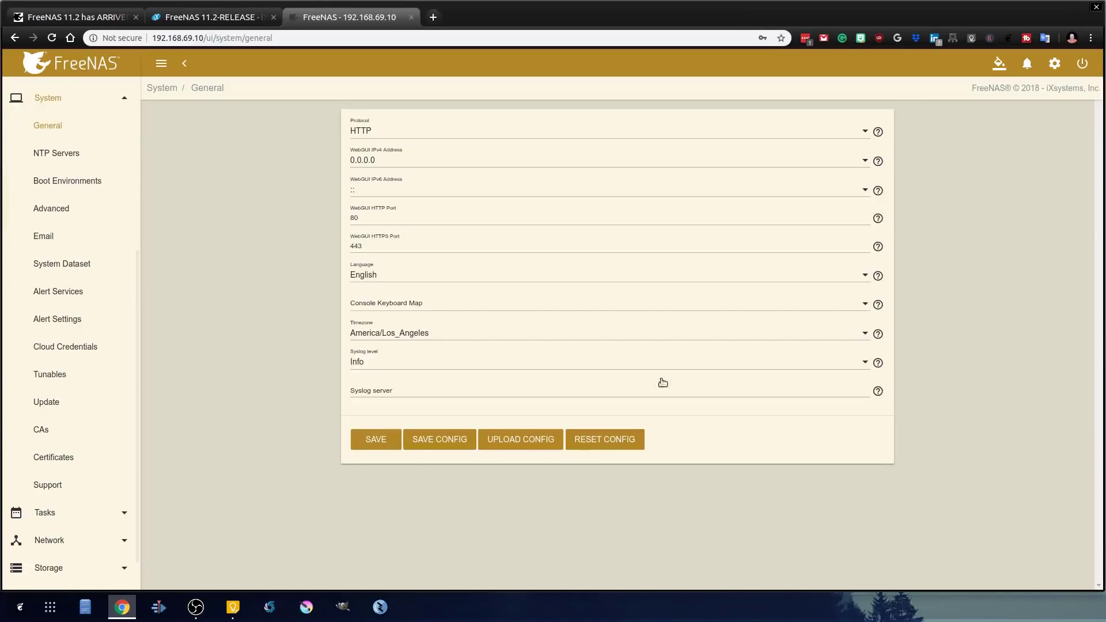
left_click(445, 444)
left_click(604, 359)
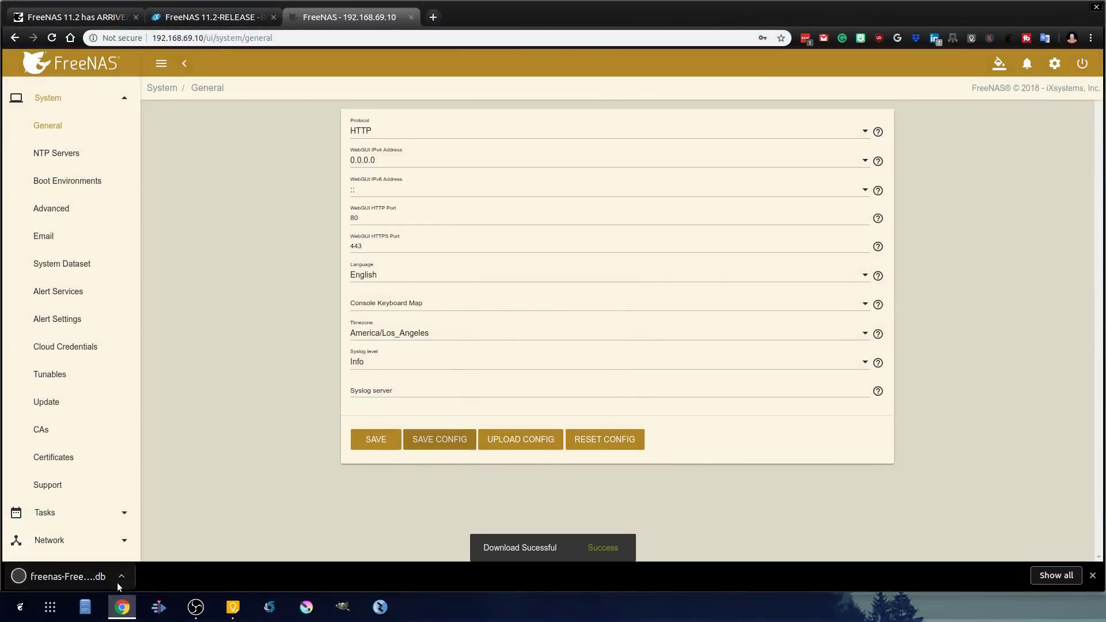
- Show the downloaded config .db in its folder and move it into mainpool
left_click(121, 576)
left_click(157, 533)
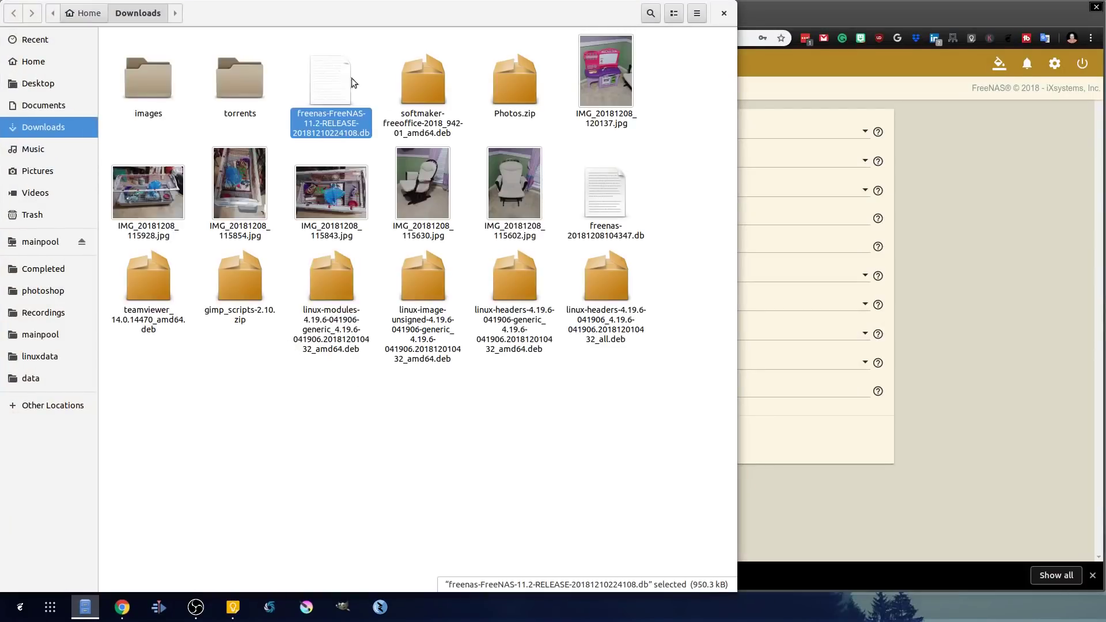
right_click(336, 78)
left_click(372, 114)
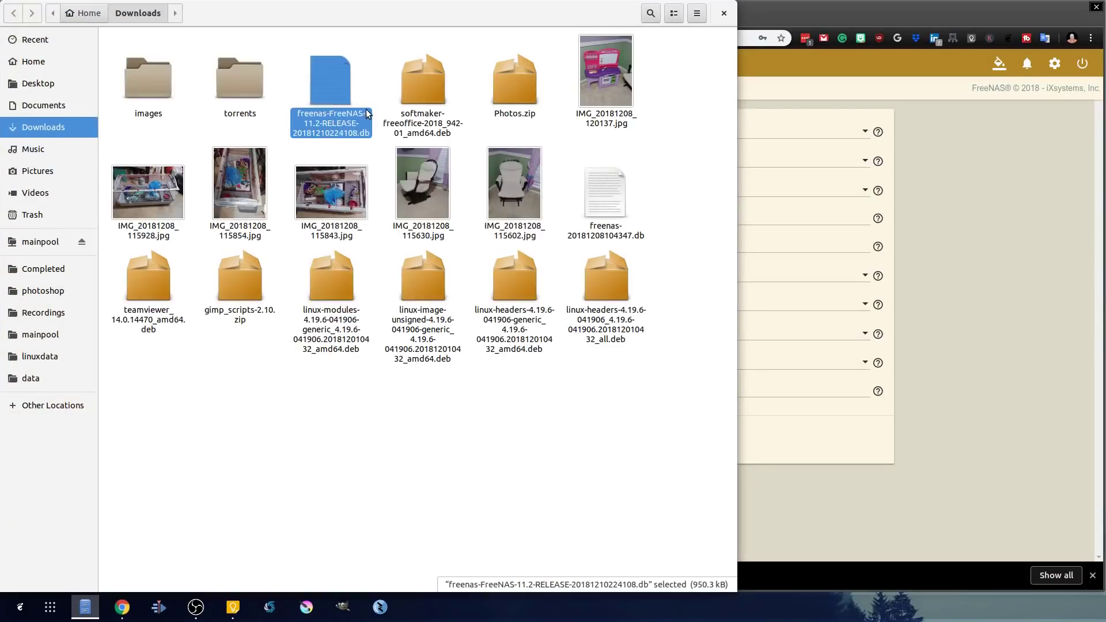
left_click(36, 244)
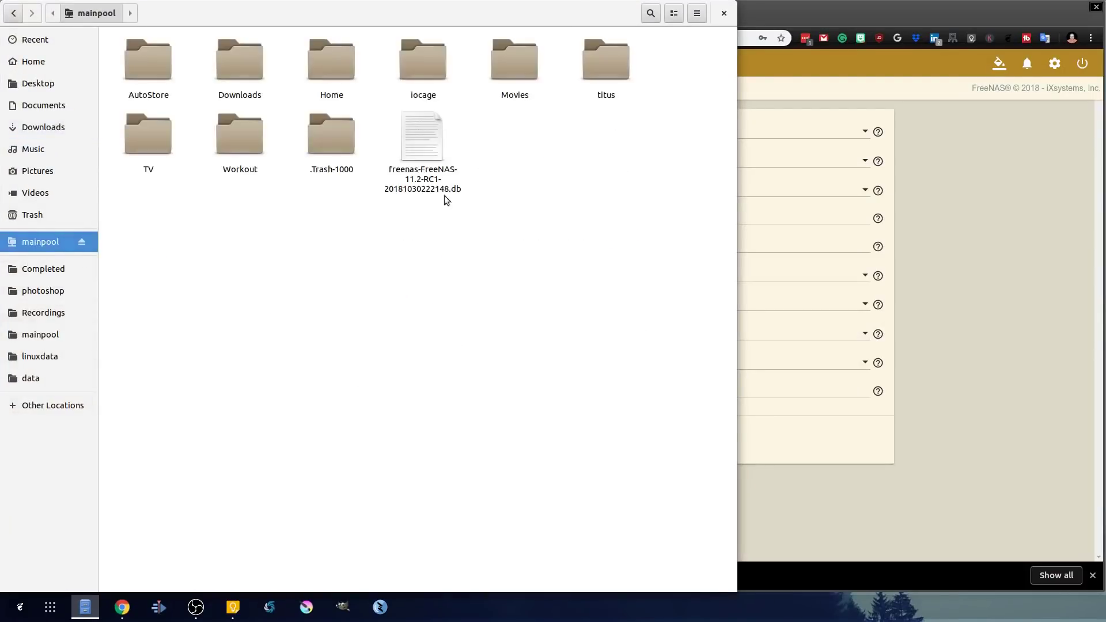
right_click(449, 339)
left_click(485, 363)
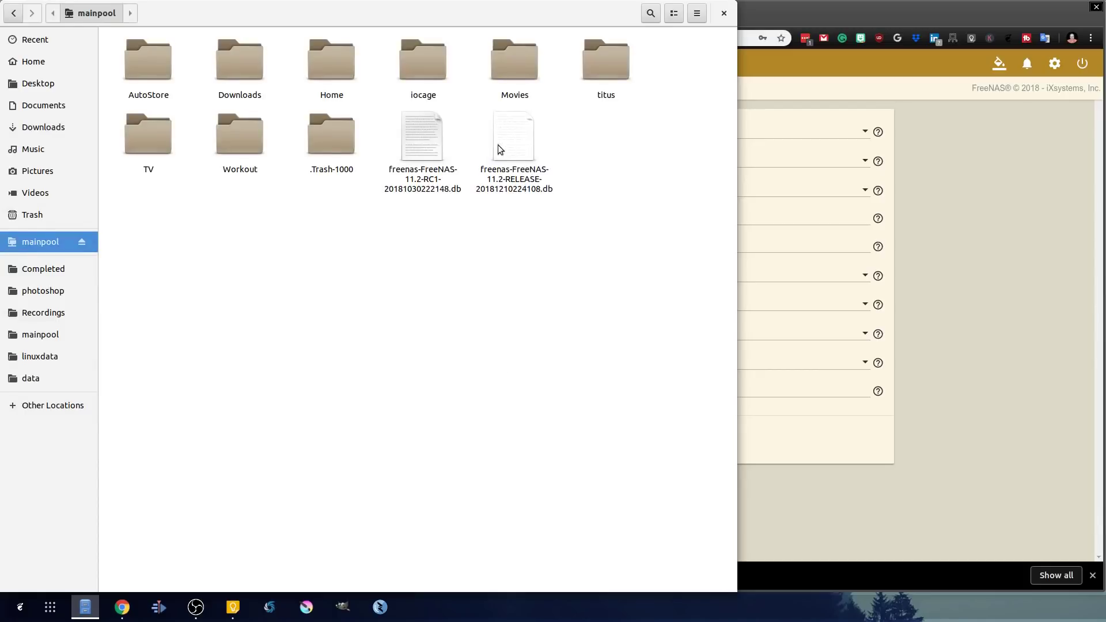
- Move the old 11.2-RC1 config .db in mainpool to the Trash
right_click(428, 152)
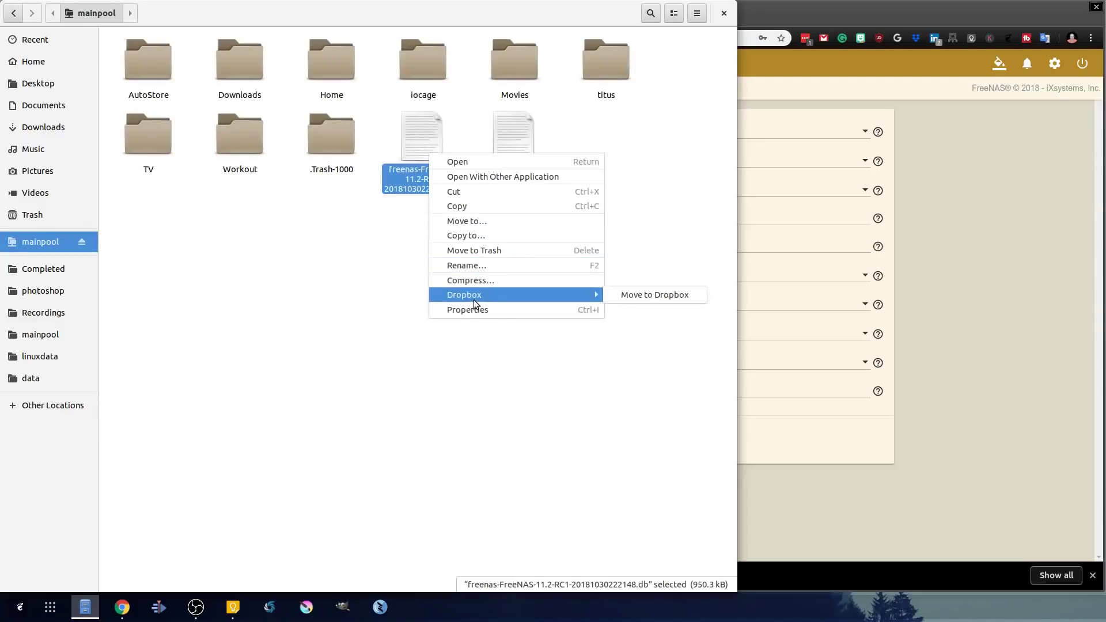
left_click(426, 154)
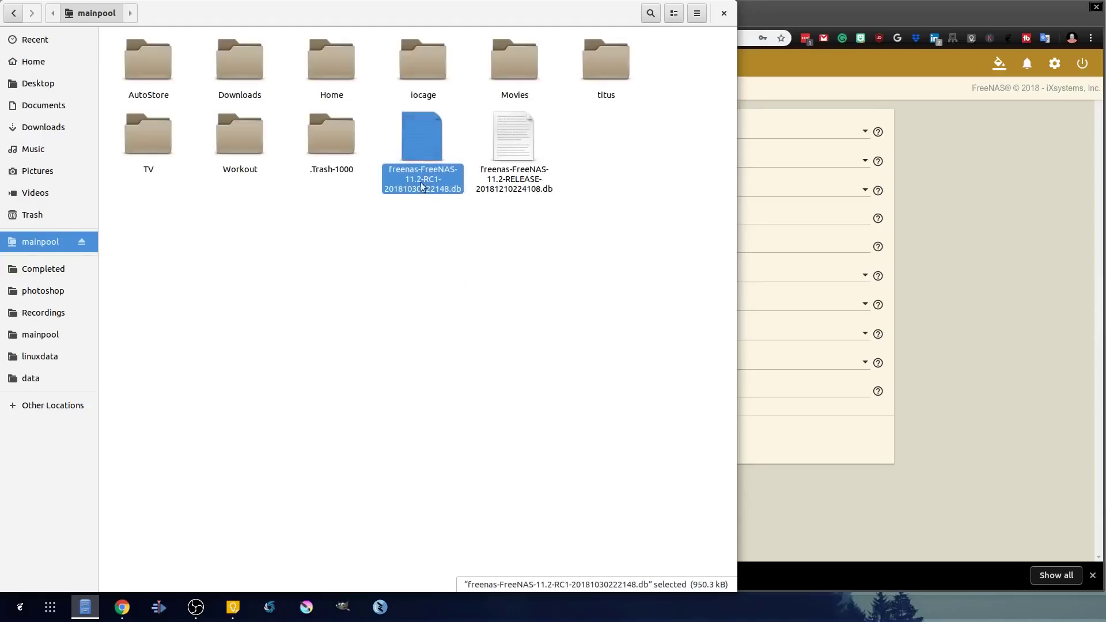
key("Delete")
- Copy the new 11.2-RELEASE config .db into Home > Dropbox
right_click(436, 138)
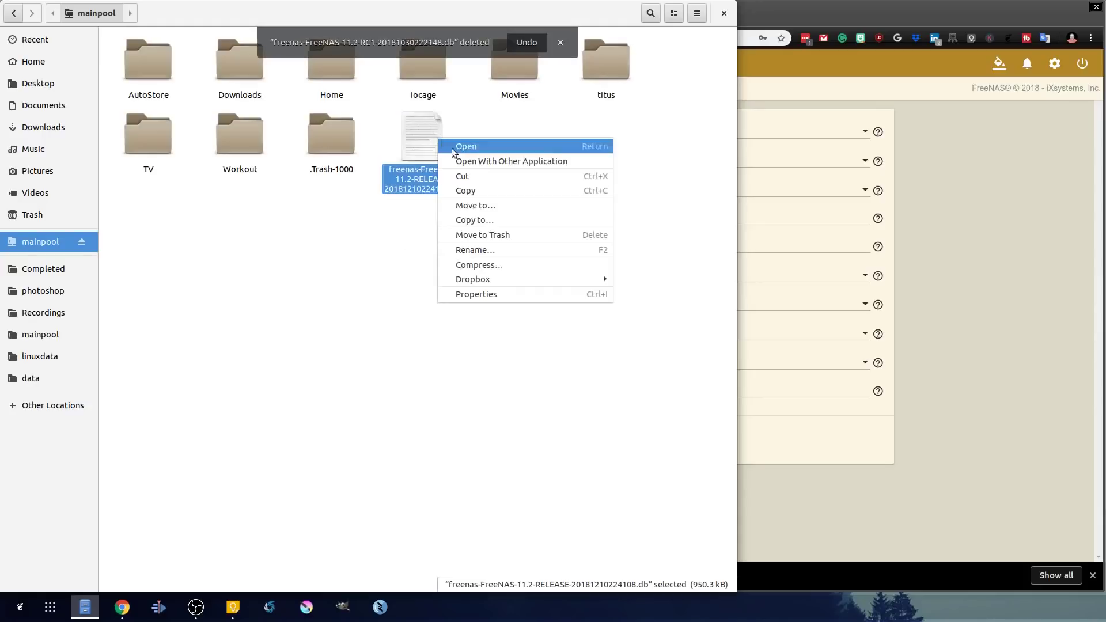
left_click(477, 190)
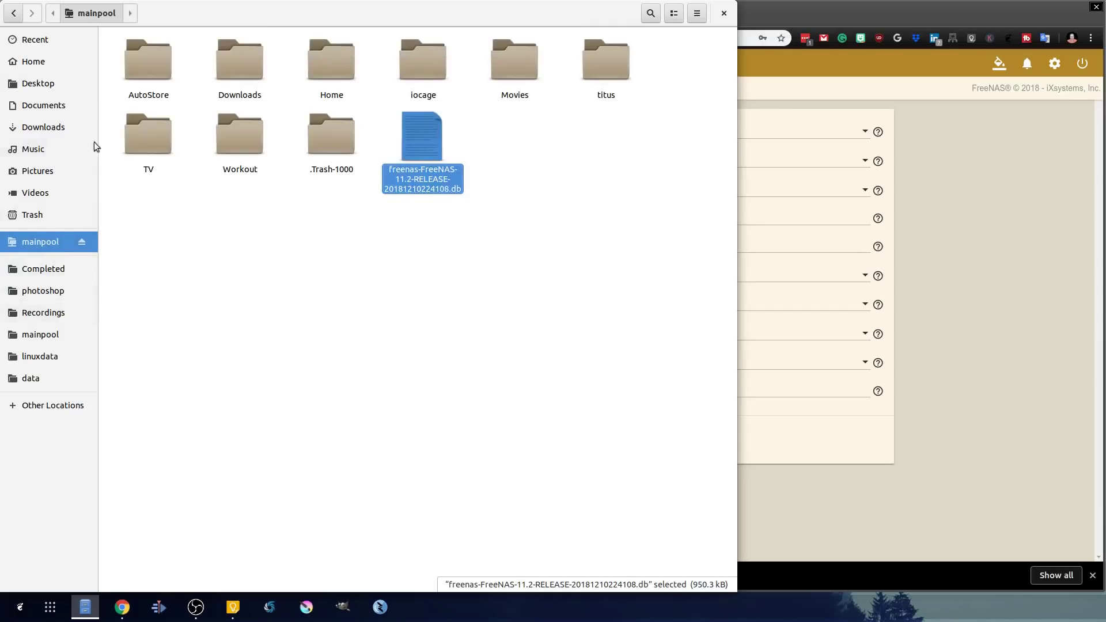
left_click(30, 62)
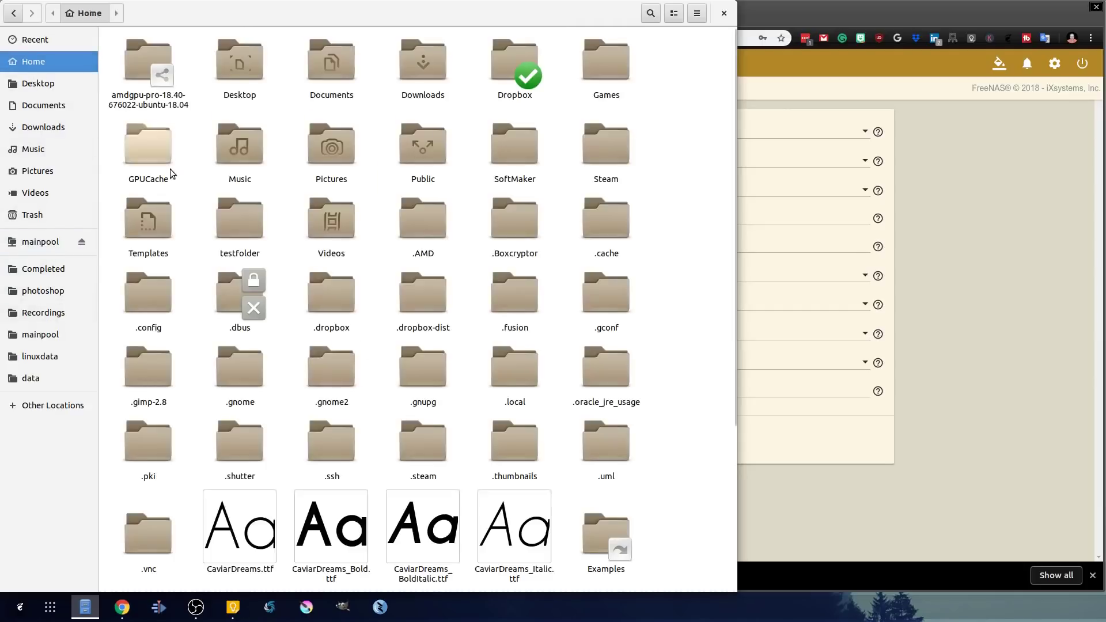
double_click(500, 93)
right_click(680, 345)
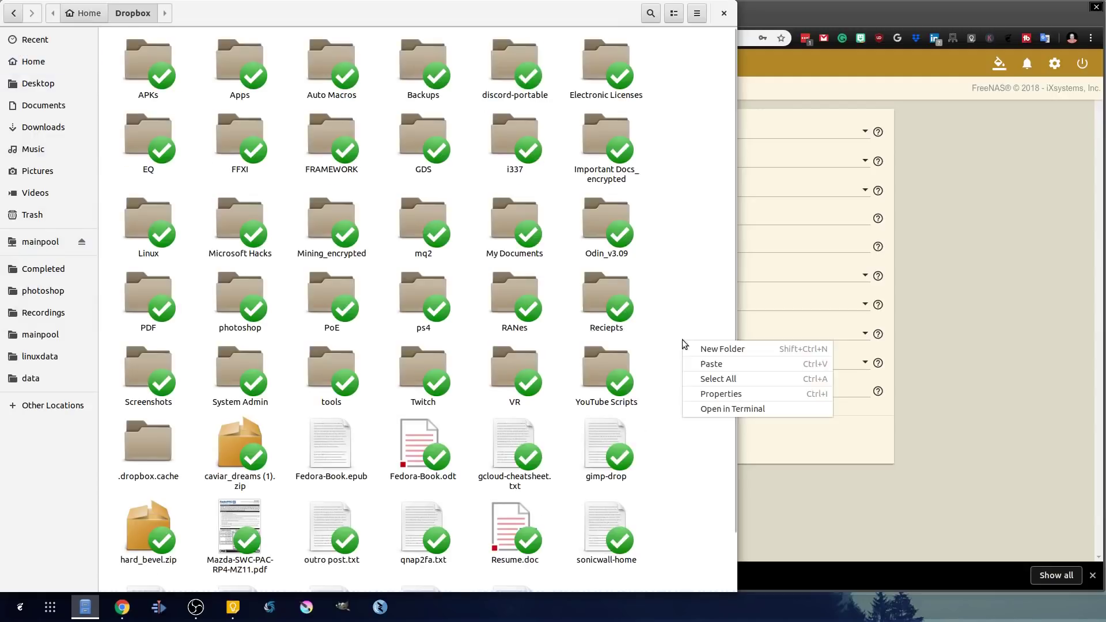
left_click(725, 369)
scroll(697, 373, "down", 2)
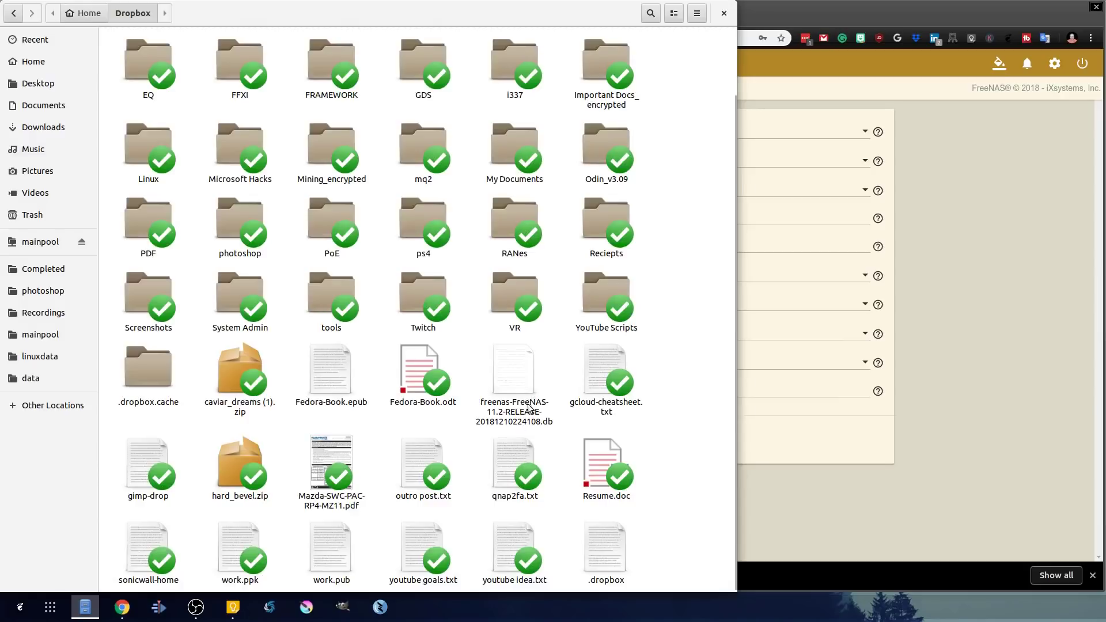
left_click(723, 13)
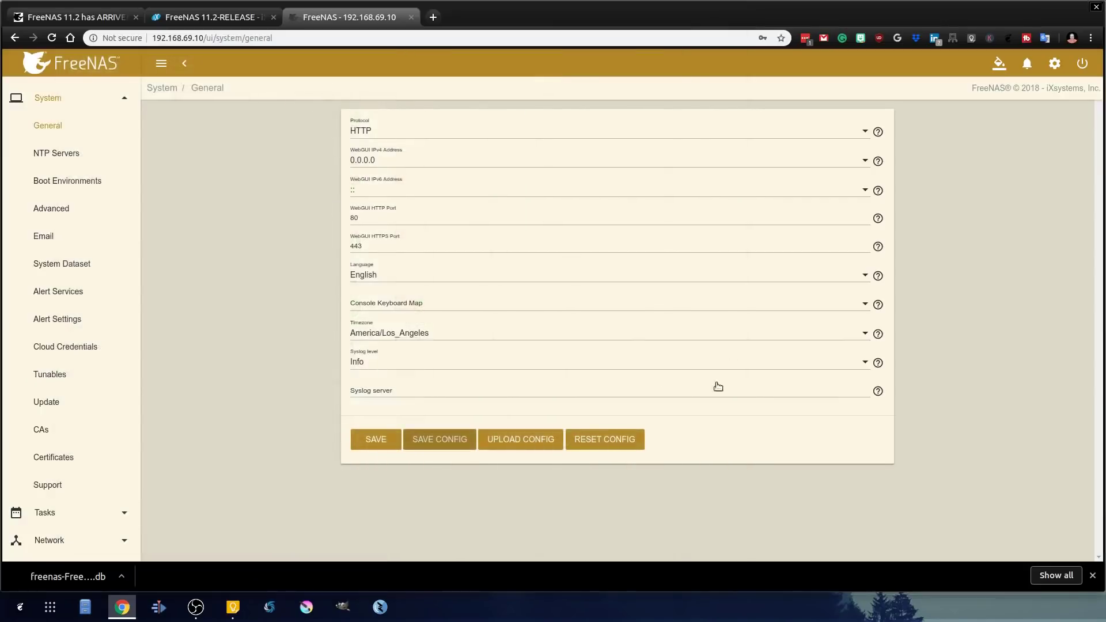